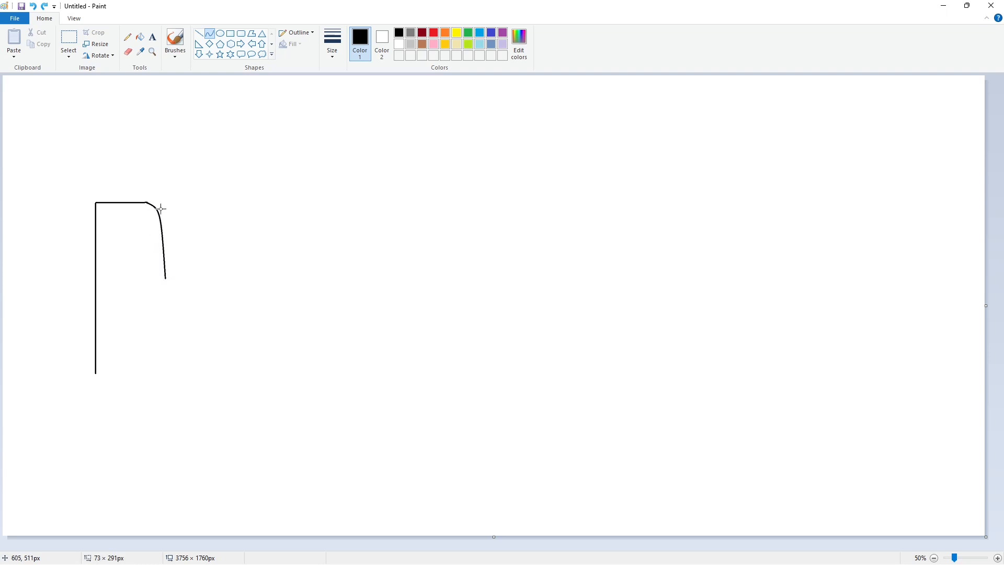
Step: Redraw the B's upper bowl as an outward-bulging curve and add a larger curve below it for the lower bowl
key(ctrl+z)
drag(147, 204, 167, 278)
drag(164, 219, 179, 205)
drag(195, 243, 197, 253)
click(240, 255)
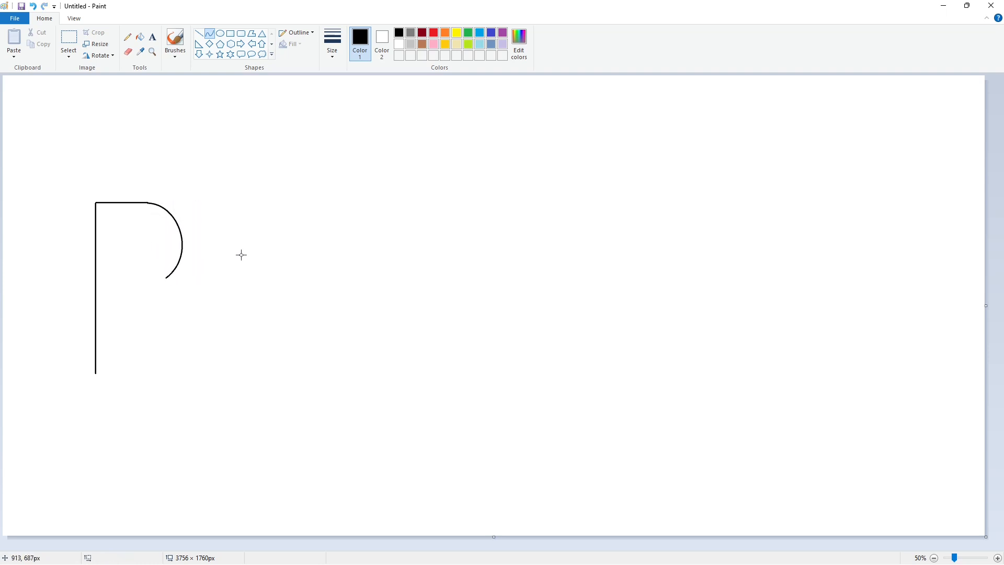
key(ctrl+z)
drag(148, 203, 167, 279)
drag(163, 222, 179, 206)
drag(190, 242, 144, 372)
click(235, 264)
mouse_move(157, 331)
mouse_down()
mouse_move(182, 318)
mouse_move(200, 373)
mouse_move(96, 373)
mouse_up()
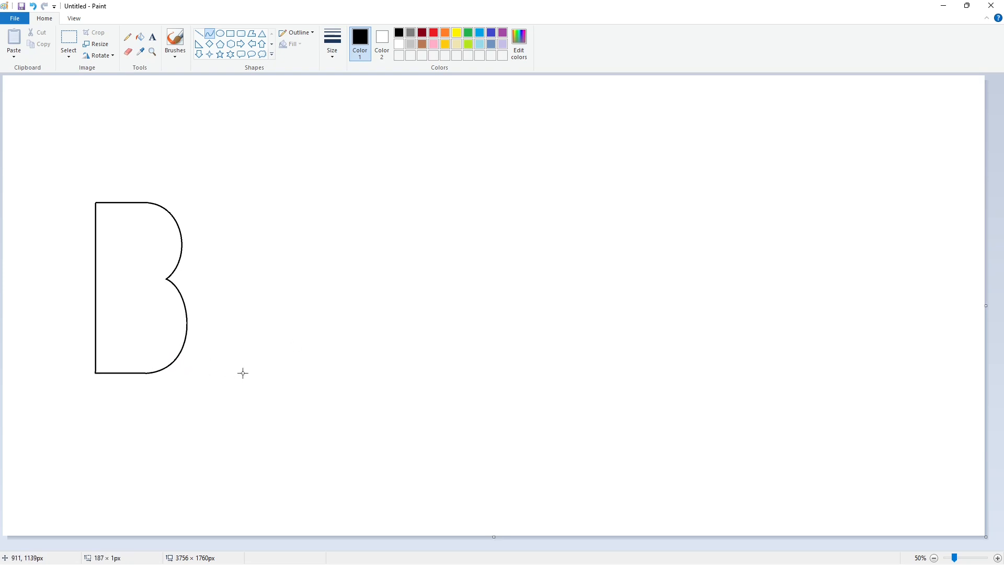
click(245, 373)
key(ctrl+z)
Step: Draw a straight horizontal line closing the B's base between the lower bowl and the stem
click(200, 34)
click(965, 557)
scroll(711, 491, down, 5)
drag(287, 319, 188, 319)
click(933, 558)
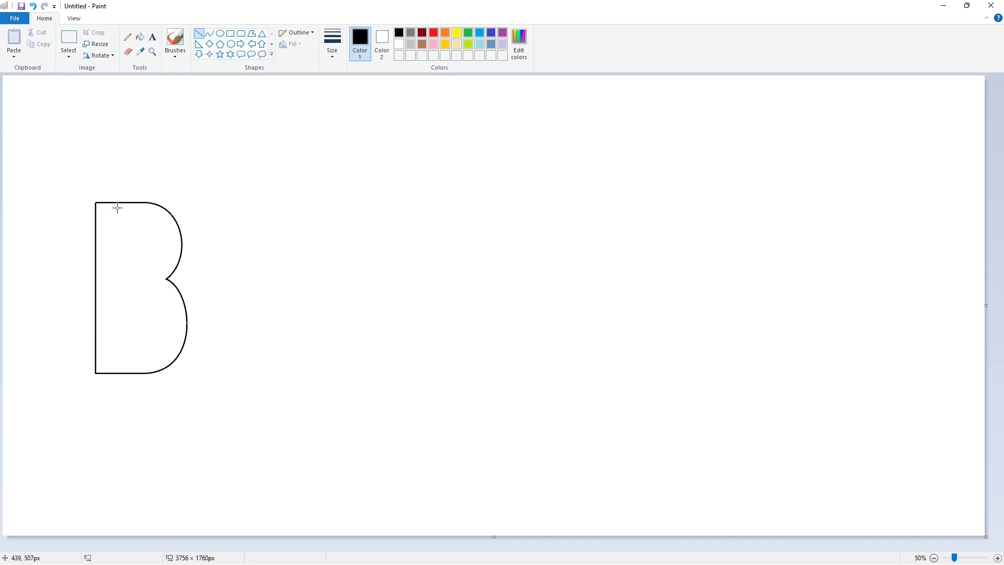
Step: Draw a vertical line inside the B for the straight edge of its two counters
drag(125, 233, 120, 329)
click(250, 321)
click(209, 33)
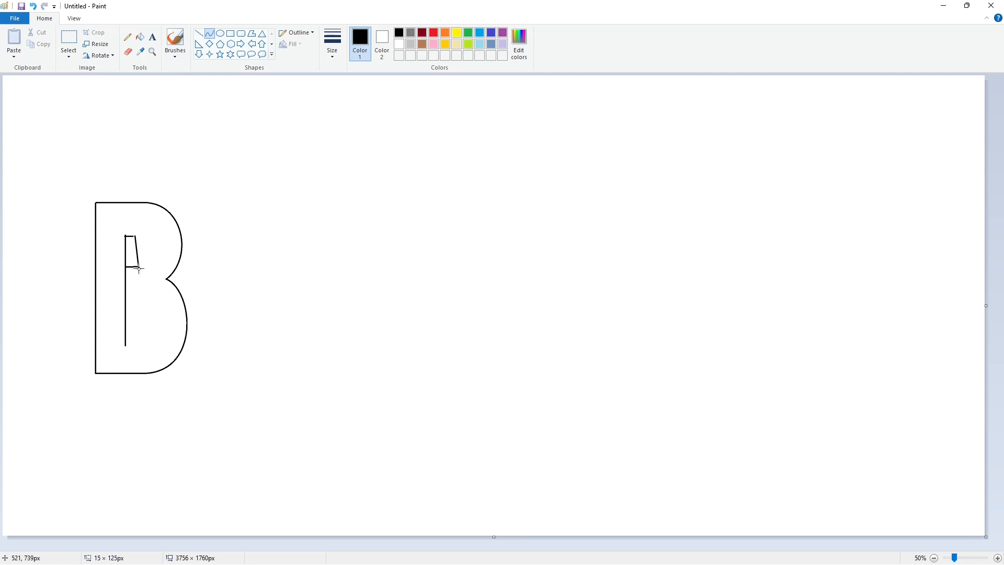
Step: Draw two ellipses beside the inner vertical line for the B's counters, the lower one about 95 × 138 px
click(220, 33)
drag(125, 236, 147, 266)
click(139, 309)
drag(128, 302, 154, 340)
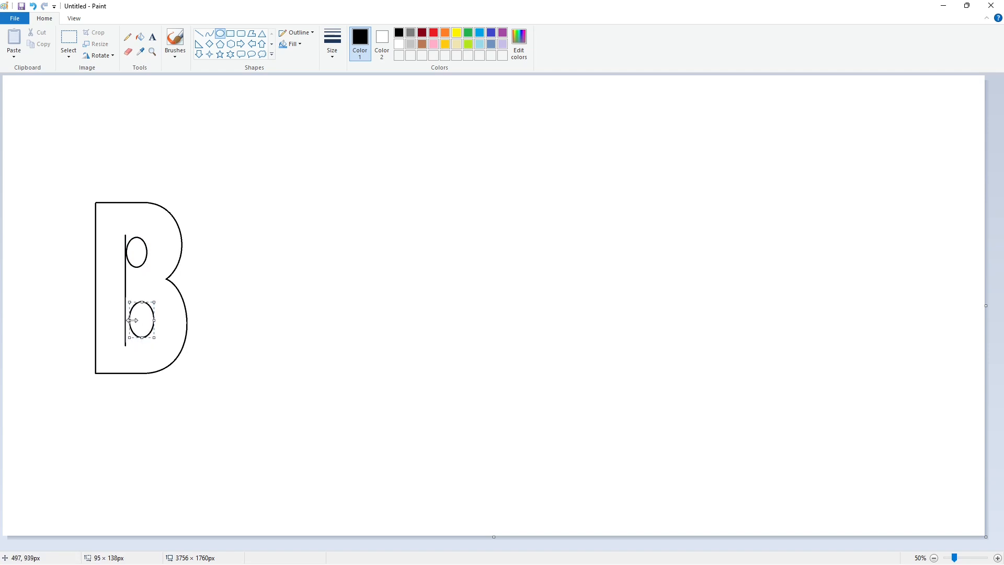
click(251, 339)
Step: Join each ellipse's top and bottom to the inner vertical line with horizontal lines and fill the B's body black
click(997, 557)
click(199, 33)
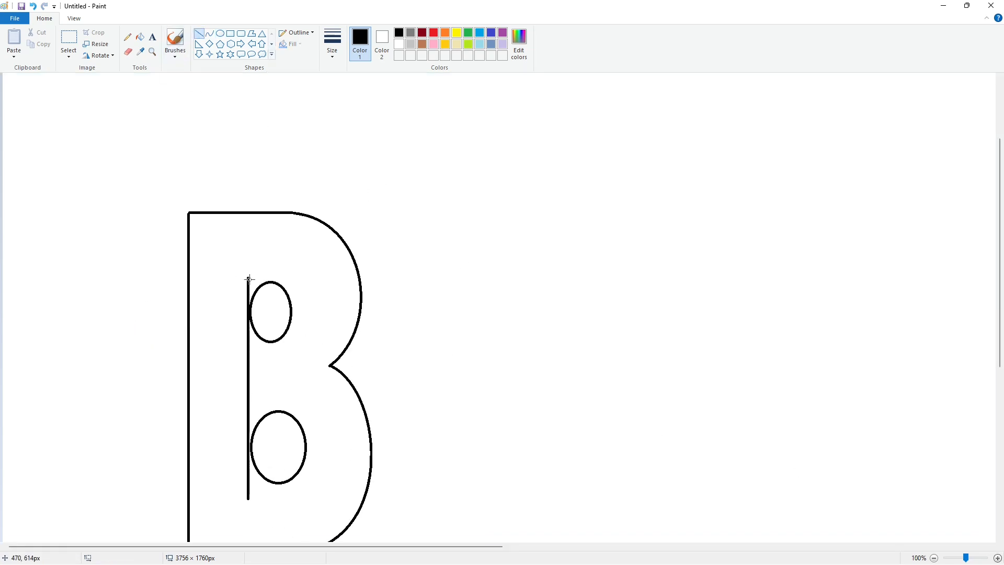
drag(238, 283, 269, 284)
click(377, 268)
drag(273, 343, 240, 343)
drag(277, 411, 222, 411)
click(356, 409)
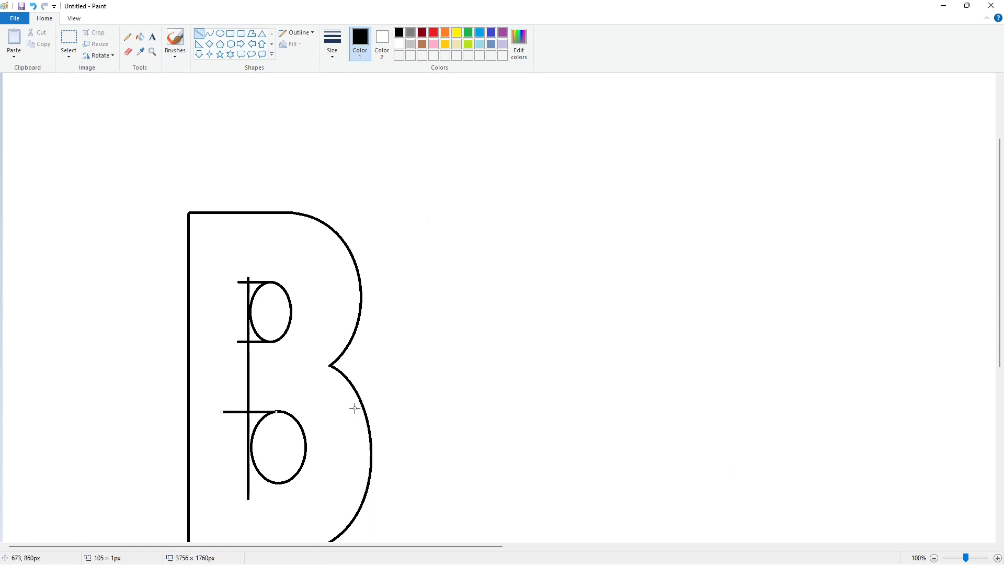
drag(277, 482, 230, 482)
click(141, 37)
click(309, 278)
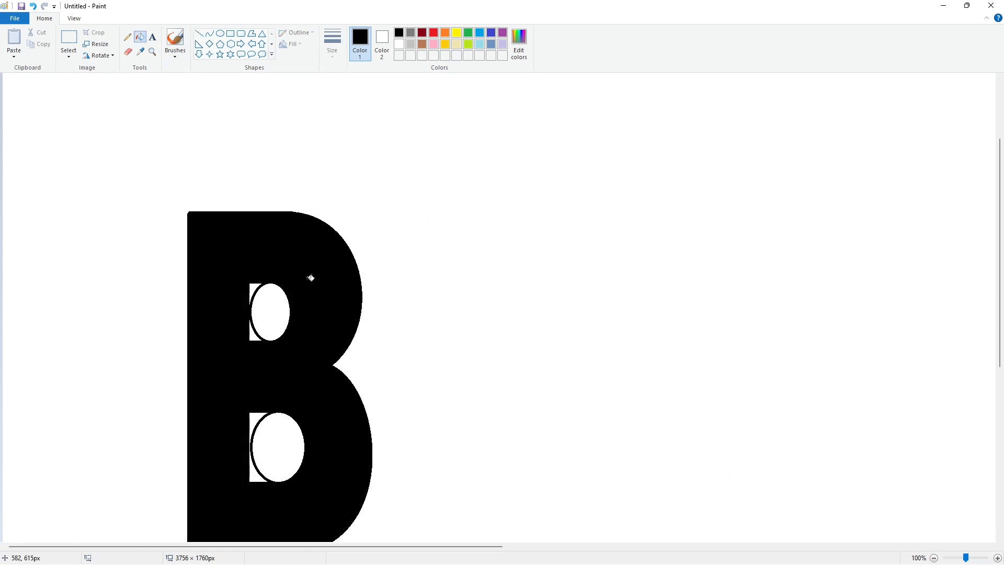
Step: Paint the leftover ellipse arcs inside both of the B's counters white
click(399, 44)
click(198, 33)
drag(251, 291, 251, 331)
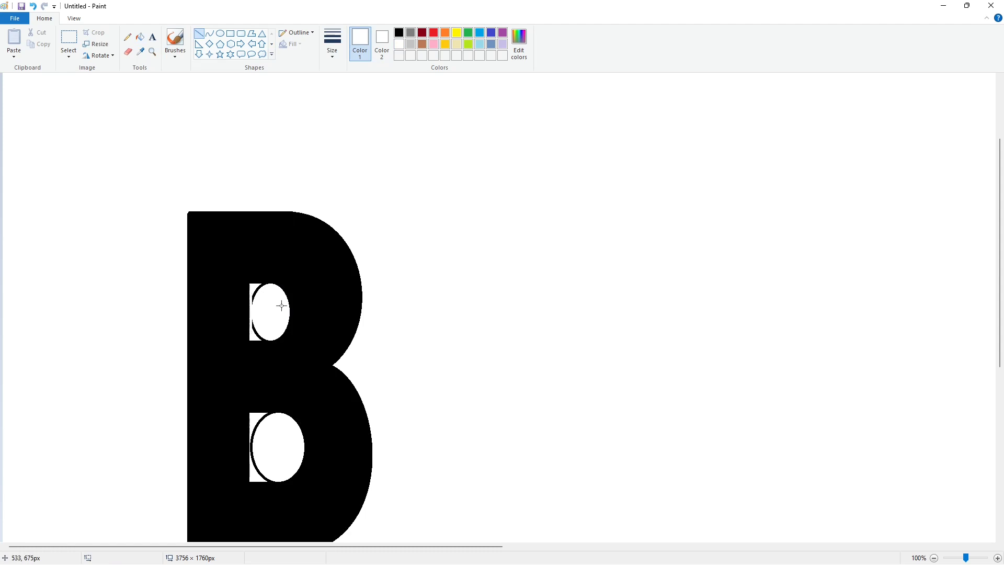
click(331, 287)
drag(278, 477, 258, 477)
click(141, 36)
click(252, 328)
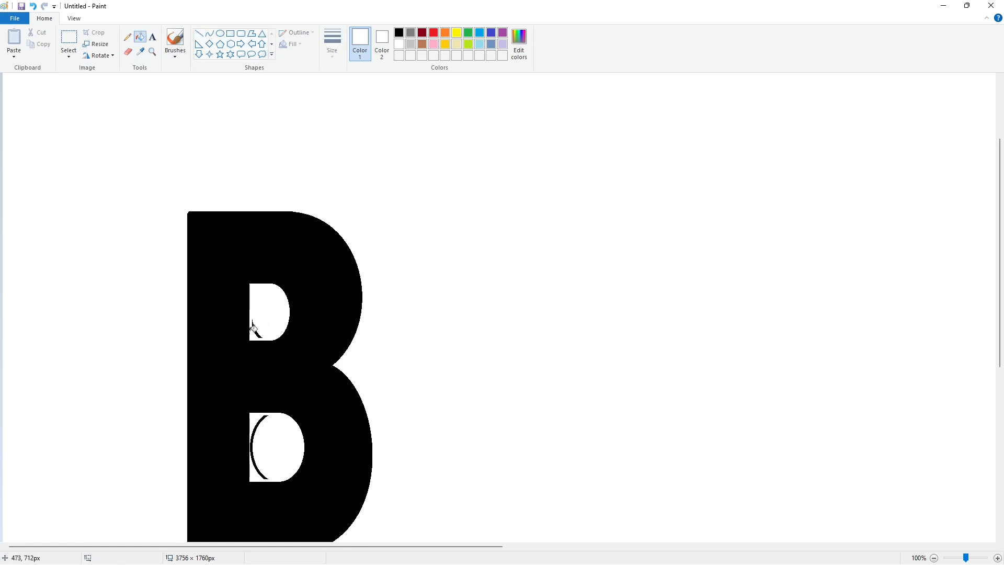
click(264, 423)
scroll(677, 437, down, 1)
click(199, 33)
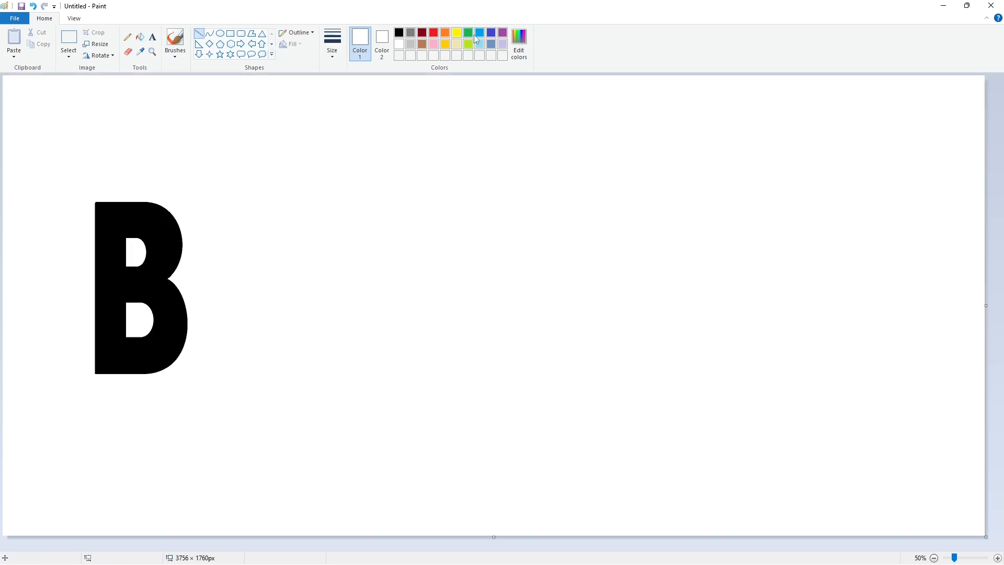
click(502, 32)
mouse_move(248, 373)
mouse_down()
mouse_move(726, 398)
mouse_move(975, 377)
mouse_up()
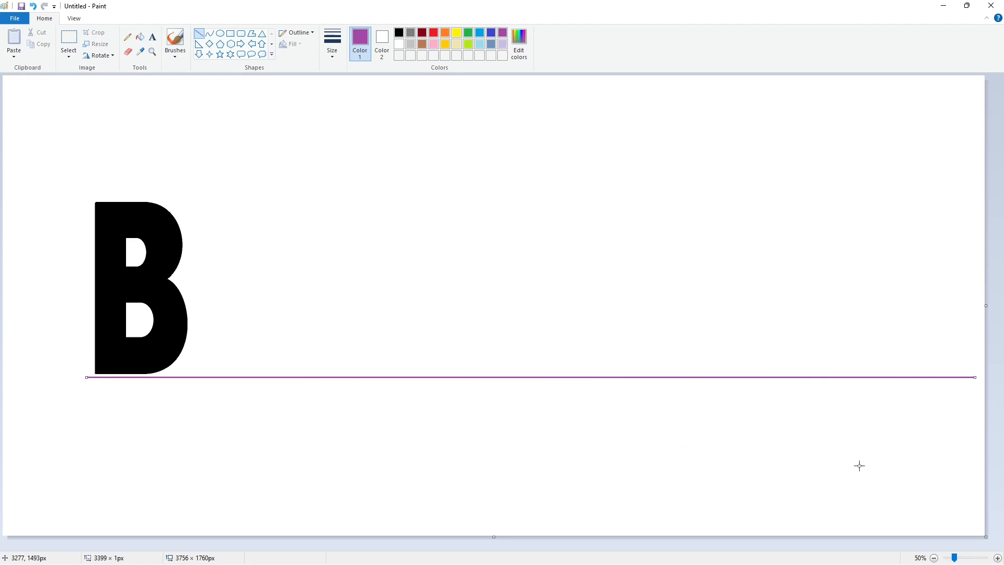
click(399, 32)
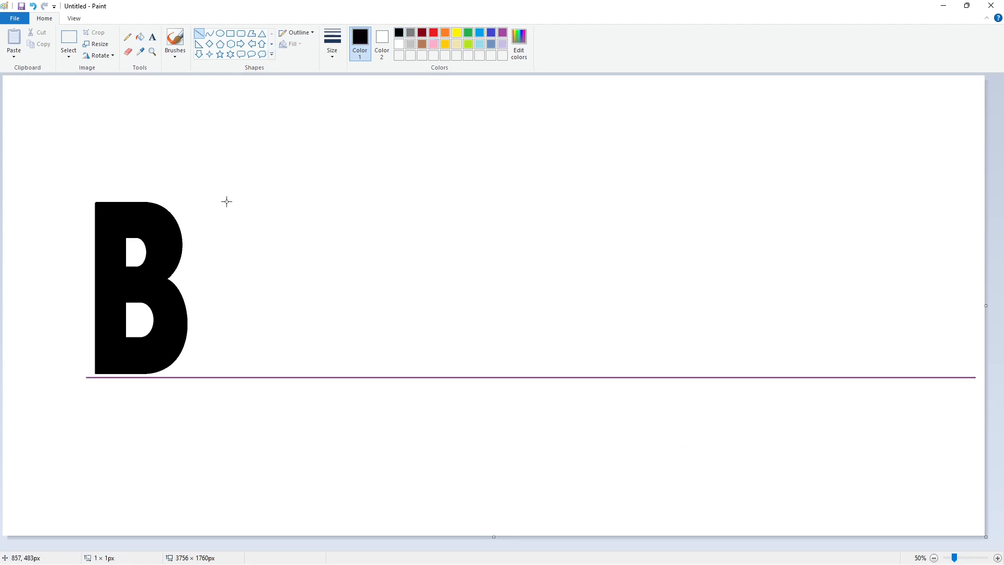
mouse_move(227, 202)
mouse_down()
mouse_move(184, 374)
mouse_move(227, 201)
mouse_move(294, 331)
mouse_move(299, 375)
mouse_up()
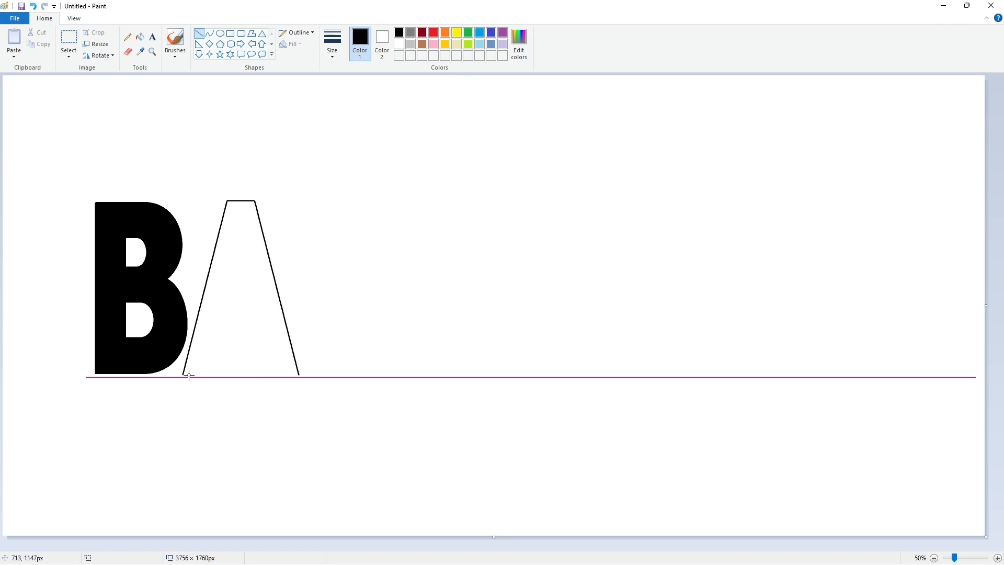
key(ctrl+z)
key(ctrl+z)
key(ctrl+z)
key(ctrl+z)
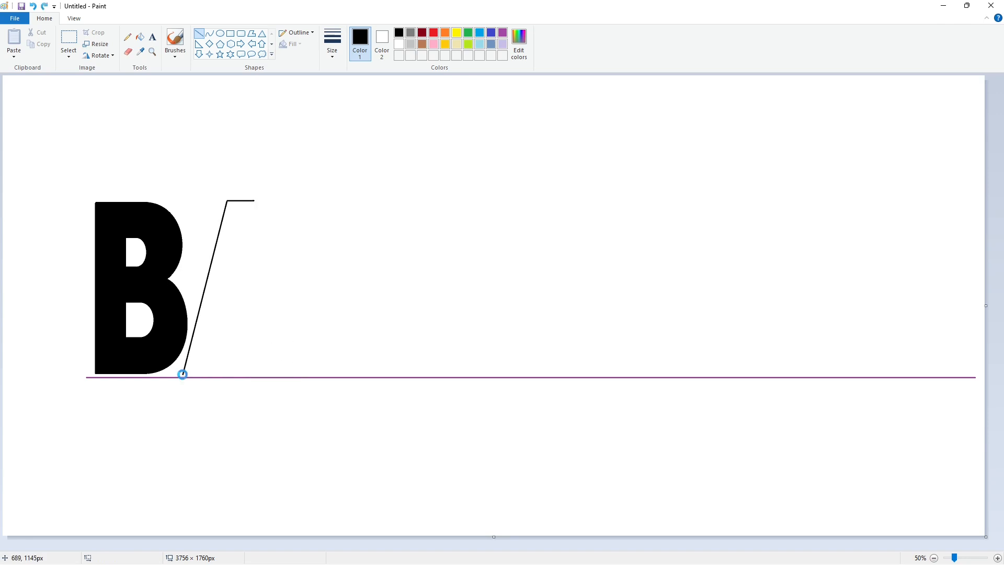
click(221, 33)
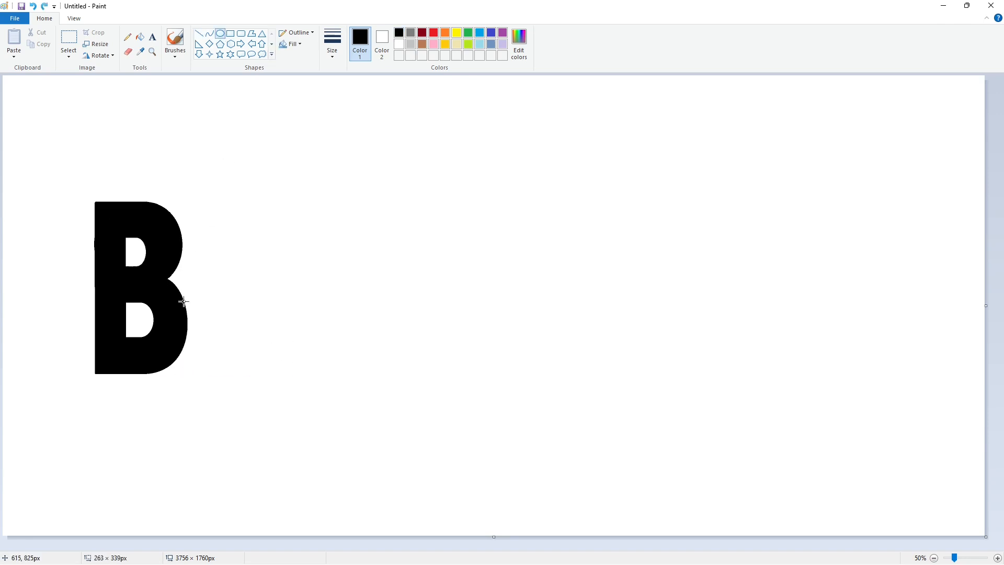
Step: Draw a wide rectangle from just beside the B to near the canvas's far edge and fill it lavender
click(230, 33)
drag(190, 191, 954, 443)
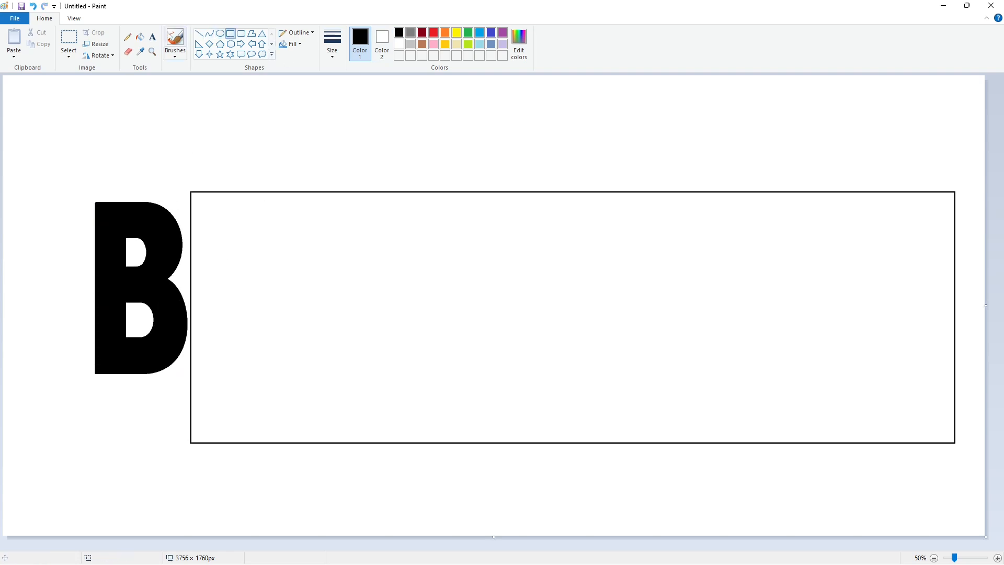
click(139, 36)
click(366, 219)
click(502, 44)
click(451, 210)
Step: Draw a white horizontal line across the lavender rectangle and align it with the B's top edge
click(997, 557)
drag(291, 547, 388, 548)
click(198, 33)
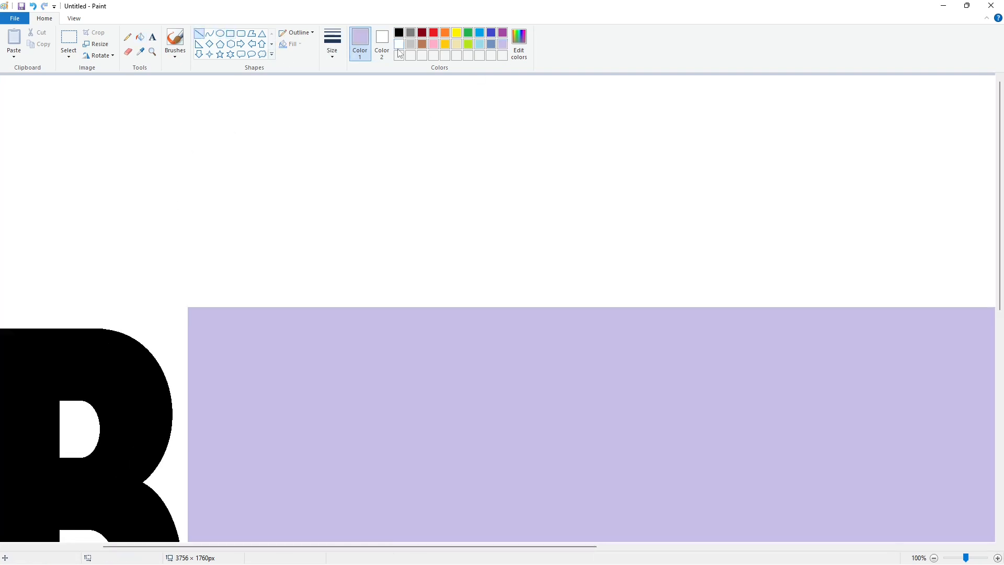
click(399, 43)
drag(7, 322, 996, 323)
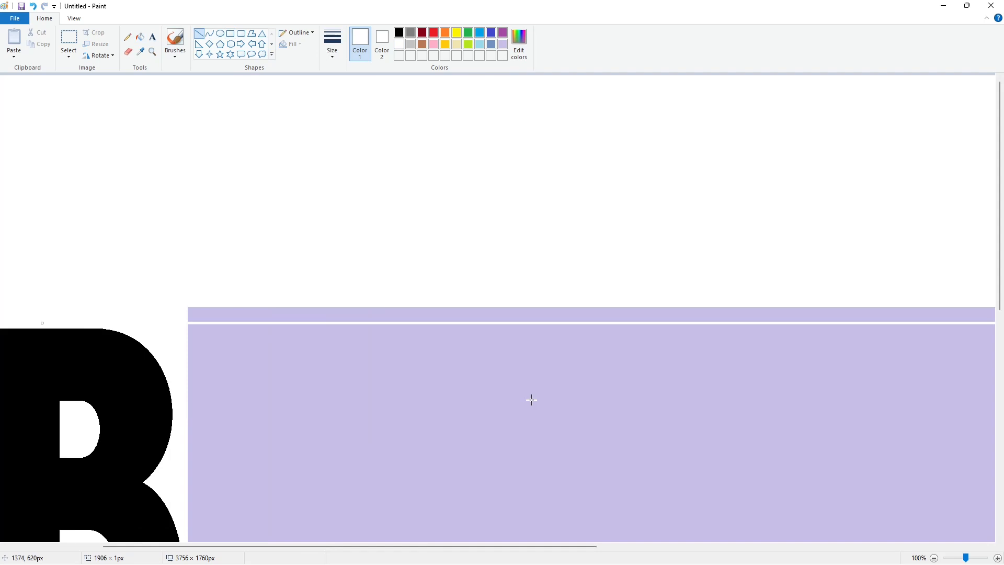
key(Down)
key(Down)
key(Down)
key(Down)
key(Down)
key(Down)
key(Down)
key(Down)
click(139, 36)
Step: Draw a white horizontal line across the lavender rectangle and align it with the B's bottom edge
scroll(246, 214, down, 3)
click(198, 33)
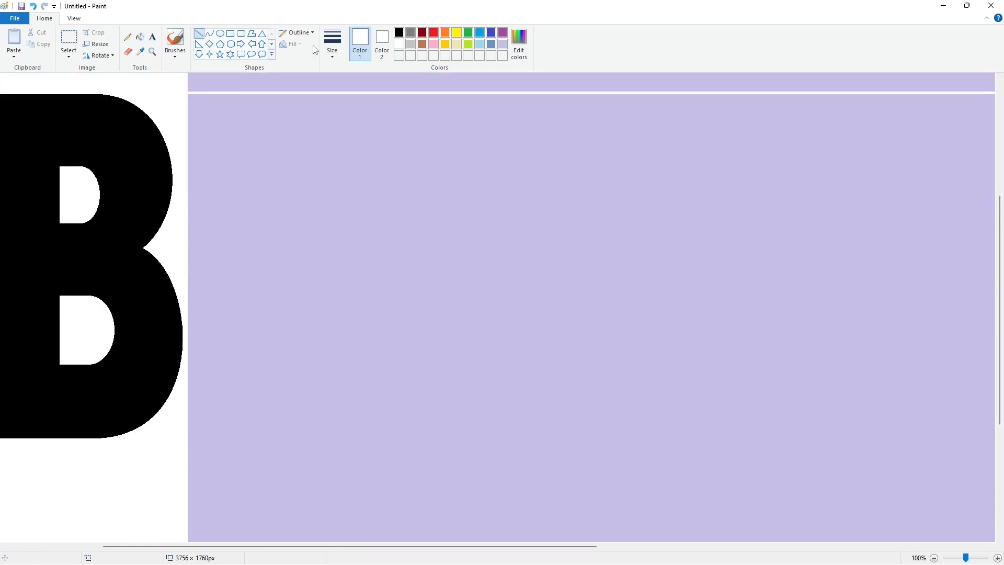
drag(53, 441, 995, 442)
key(Up)
key(Up)
key(Up)
key(Up)
key(Up)
key(Up)
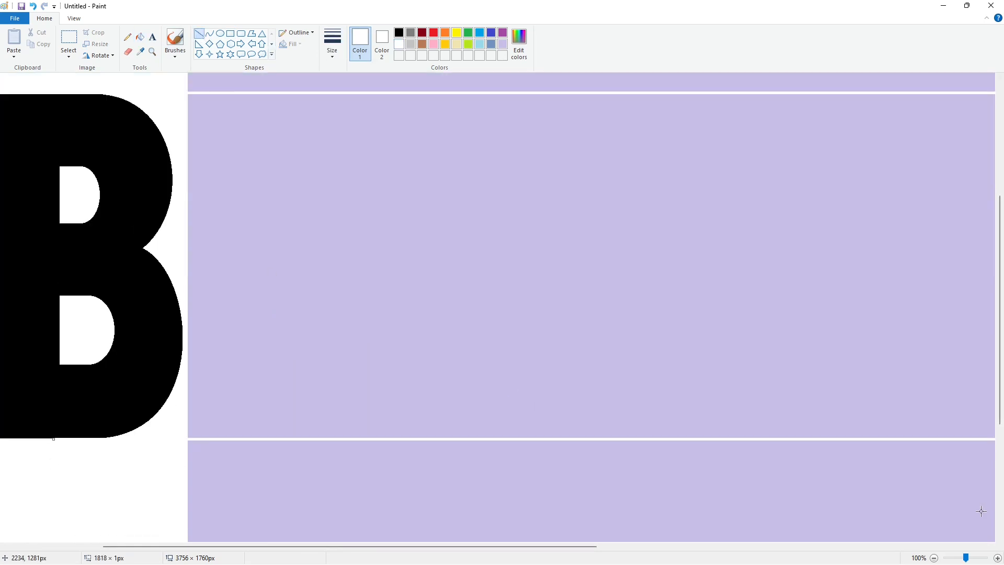
Step: Extend both white guide lines to the far end of the lavender rectangle, keeping them level
scroll(334, 303, right, 10)
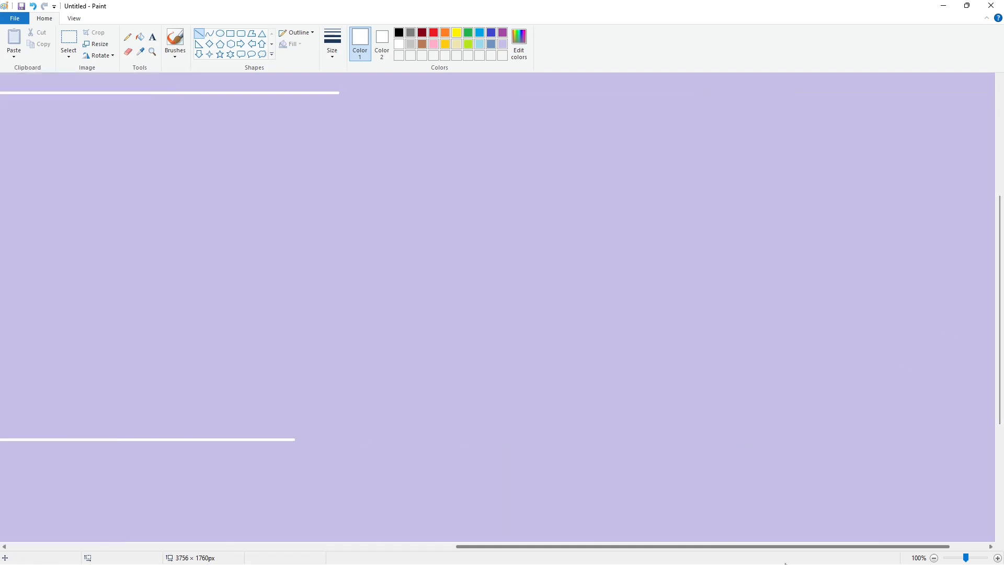
drag(173, 440, 988, 465)
key(Up)
key(Up)
key(Up)
drag(248, 93, 961, 192)
key(Up)
Step: Fill the lavender strips above the upper white line and below the lower one with white
click(139, 37)
click(178, 82)
click(486, 470)
click(933, 557)
Step: Draw the outline, inner triangle and crossbar of an A beside the B with thinner black straight lines
click(199, 33)
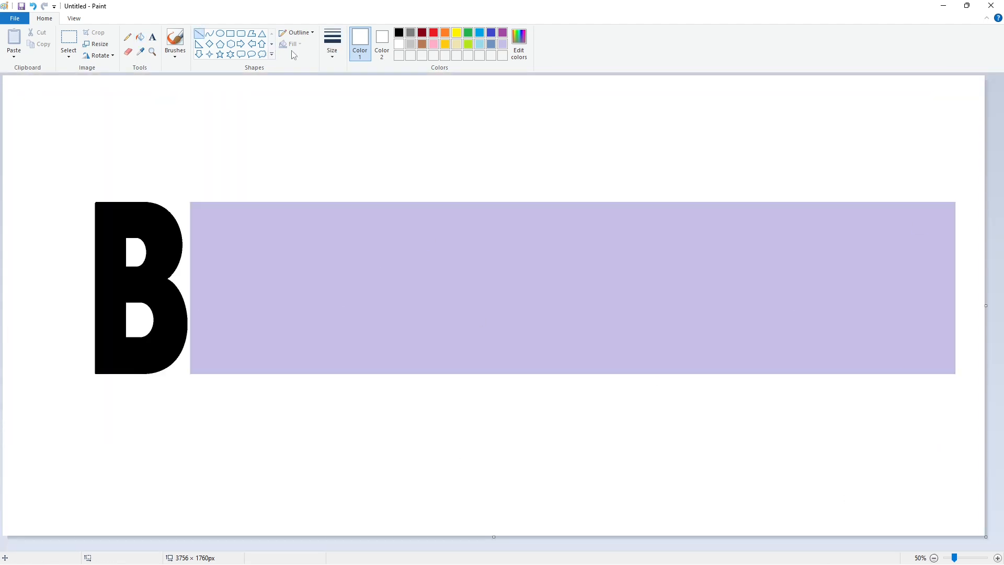
click(332, 44)
click(356, 135)
click(399, 33)
mouse_move(227, 197)
mouse_down()
mouse_move(198, 381)
mouse_move(179, 387)
mouse_up()
drag(254, 200, 304, 396)
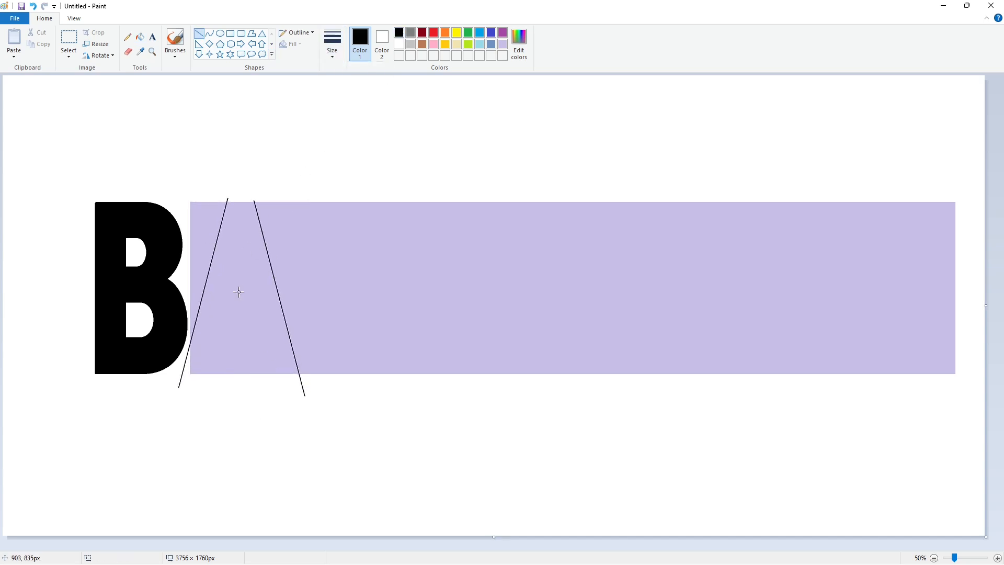
mouse_move(239, 272)
mouse_down()
mouse_move(204, 414)
mouse_move(271, 395)
mouse_up()
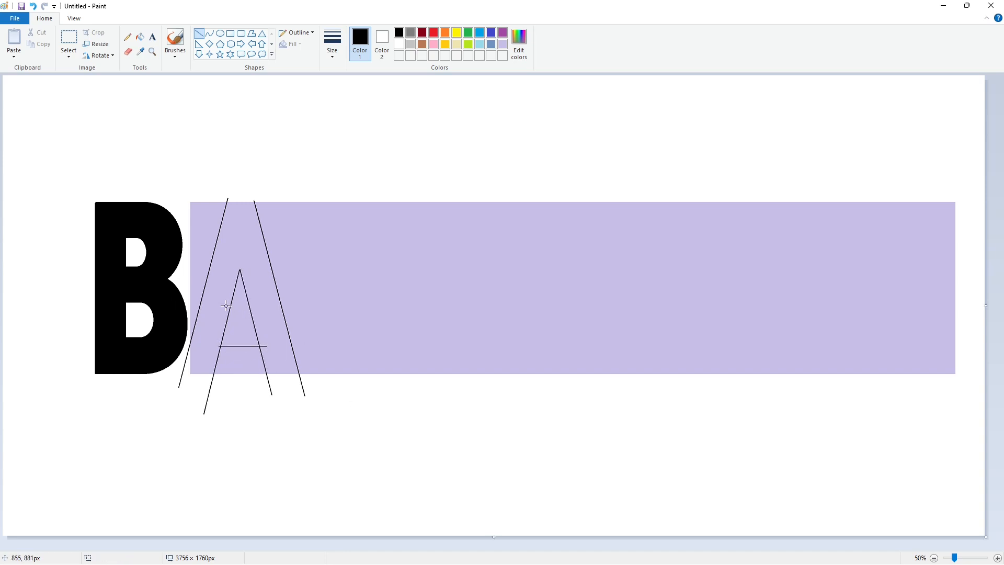
drag(226, 305, 262, 306)
Step: Fill the A's body black, leaving its inner triangle and the gap between its legs unfilled
click(139, 36)
click(240, 235)
click(239, 327)
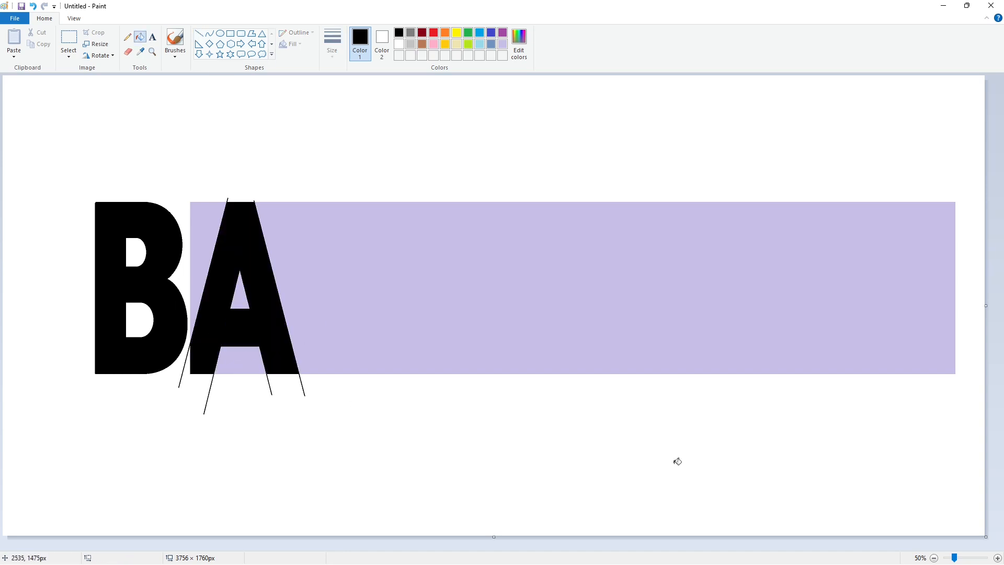
Step: Close the A's foot next to the B with a short black baseline and fill the remaining corner black
click(997, 558)
click(199, 33)
drag(363, 439, 395, 440)
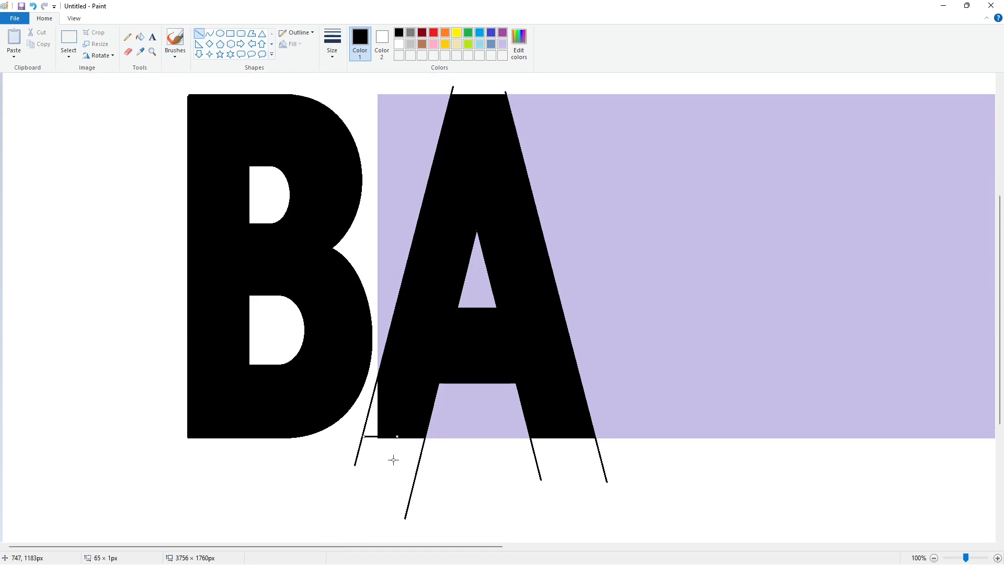
click(140, 37)
click(370, 418)
Step: Cut off the A's overshooting line ends with white lines along its top and base, and fill the leftover stubs white
scroll(448, 141, up, 3)
click(198, 33)
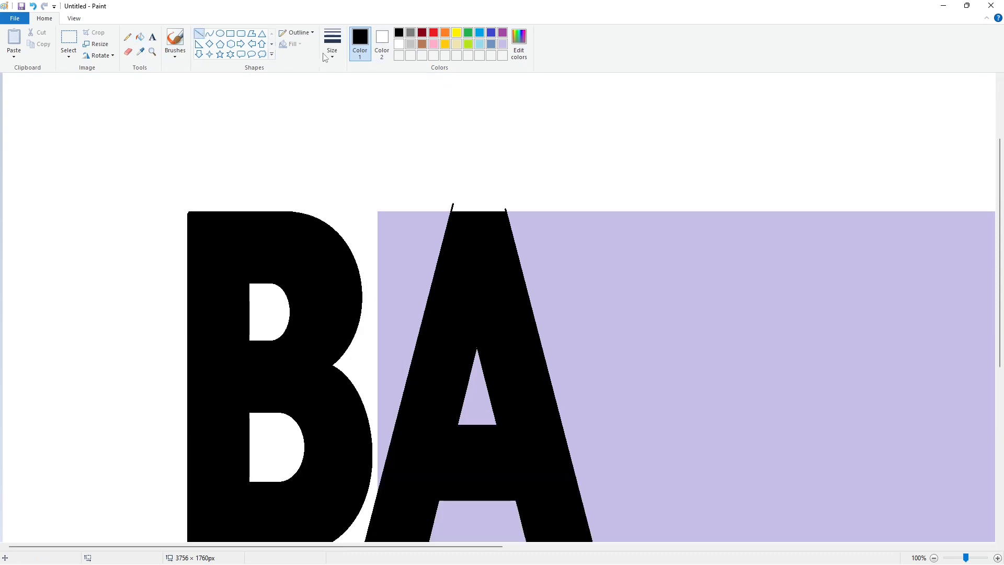
click(398, 44)
drag(443, 209, 523, 209)
scroll(524, 291, down, 4)
drag(357, 324, 635, 324)
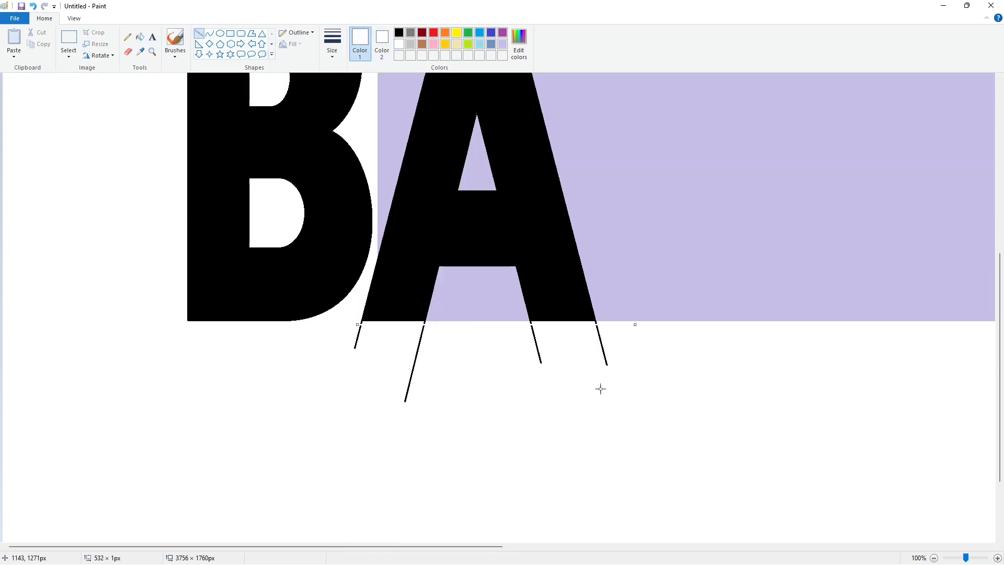
click(140, 37)
click(358, 334)
click(421, 338)
click(538, 349)
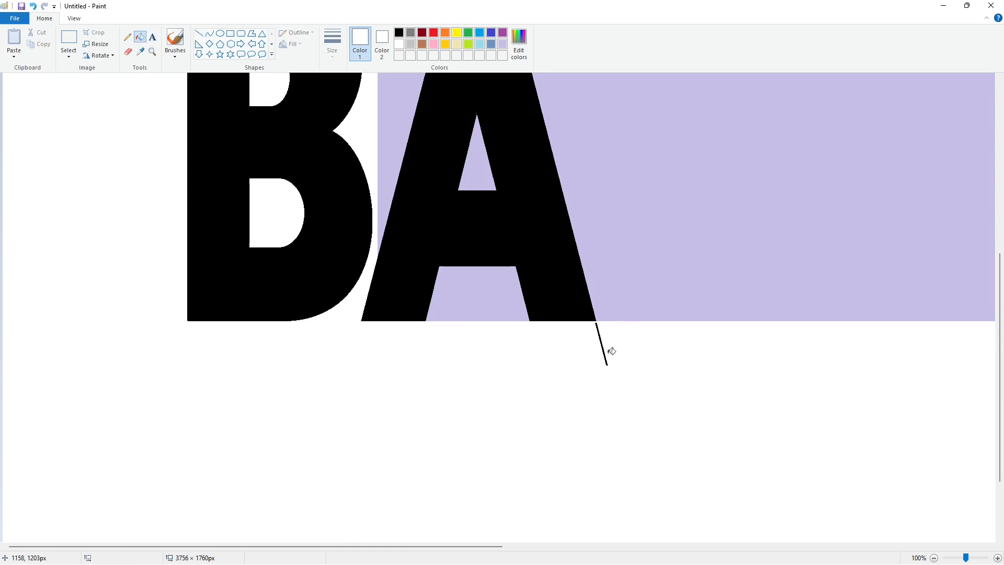
click(603, 349)
Step: Fill the lavender areas inside the A, between its legs and between the B and the A with white
scroll(472, 195, up, 4)
click(398, 33)
click(127, 37)
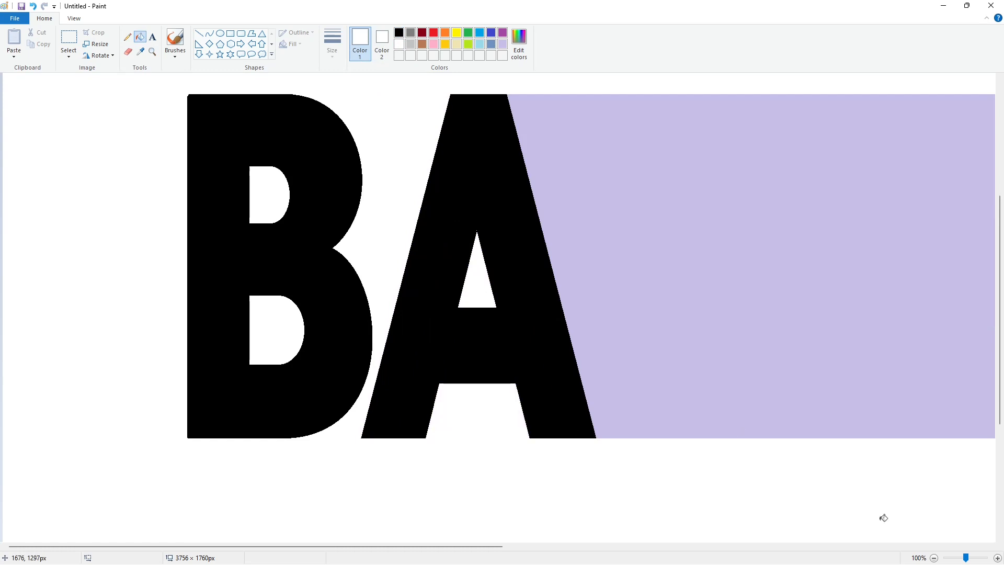
Step: Draw the outline of an N beside the A with black straight lines and fill the letter black
ctrl+scroll(881, 517, down, 2)
click(199, 33)
click(398, 32)
drag(308, 199, 307, 388)
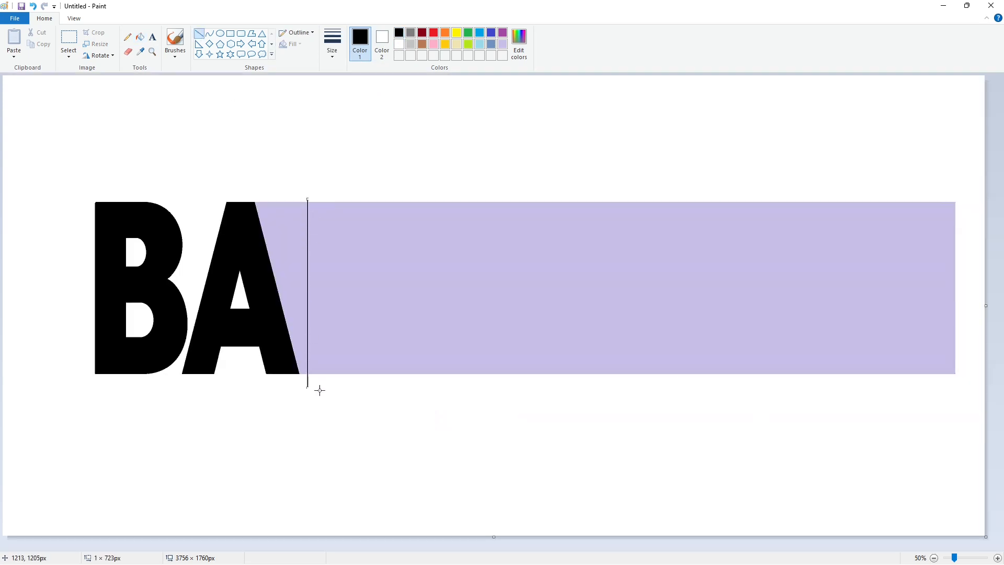
mouse_move(340, 213)
mouse_down()
mouse_move(375, 294)
mouse_move(338, 392)
mouse_up()
drag(338, 281, 384, 383)
drag(406, 197, 406, 405)
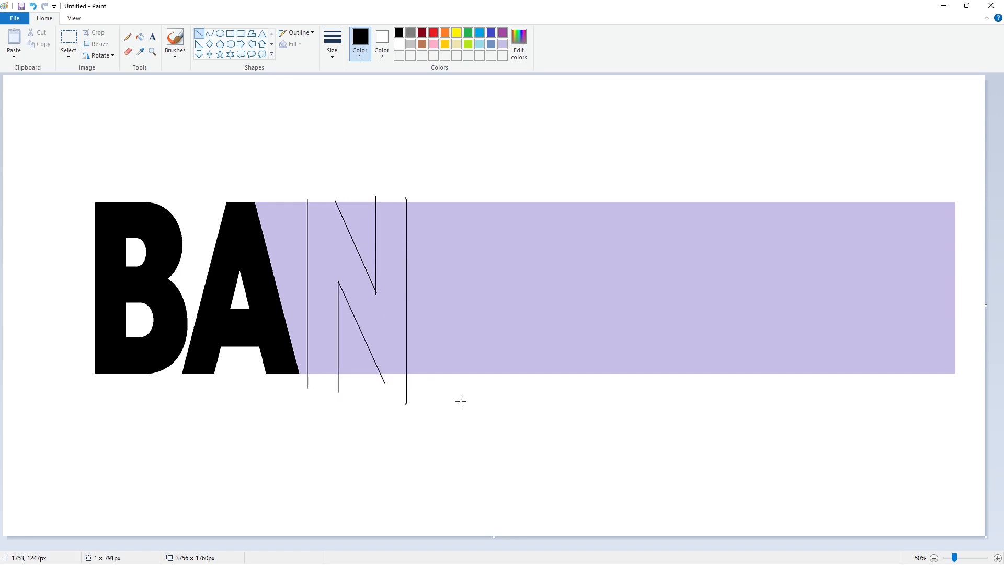
click(140, 37)
click(380, 276)
Step: Cut off the N's overshooting line ends with white lines along its top and base, and fill the leftover stubs white
click(996, 558)
drag(366, 546, 476, 546)
click(198, 32)
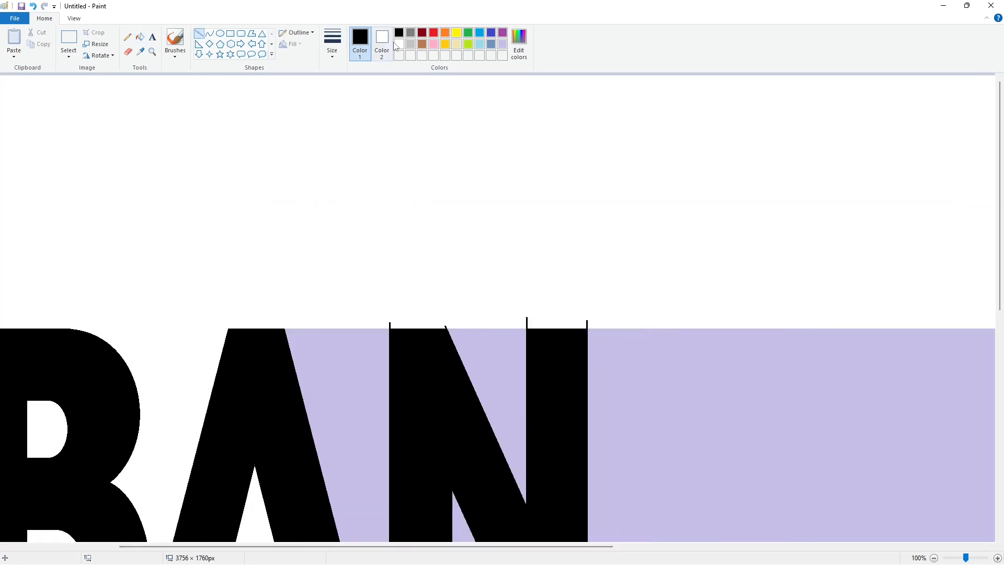
click(399, 44)
drag(376, 325, 526, 334)
scroll(648, 278, down, 4)
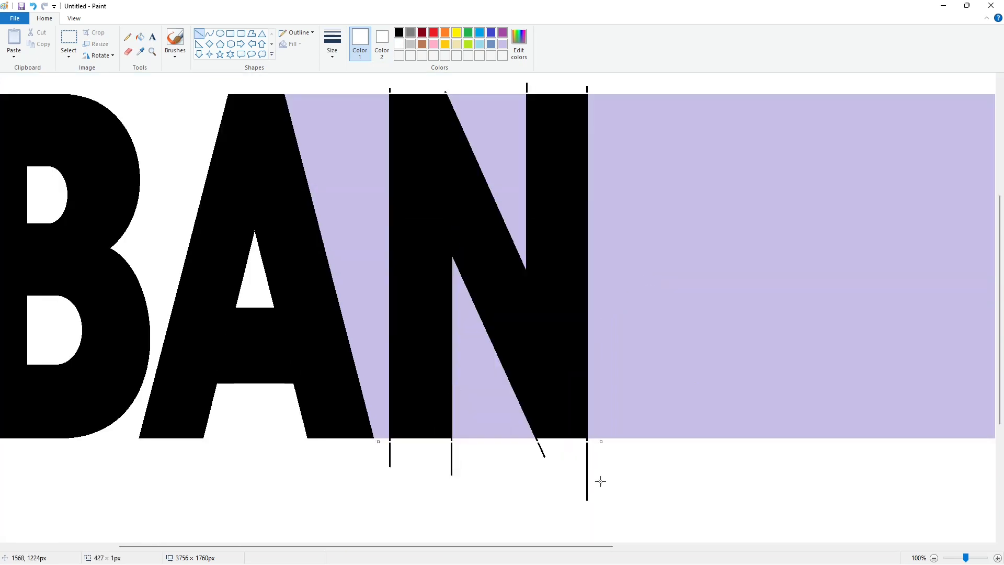
click(140, 37)
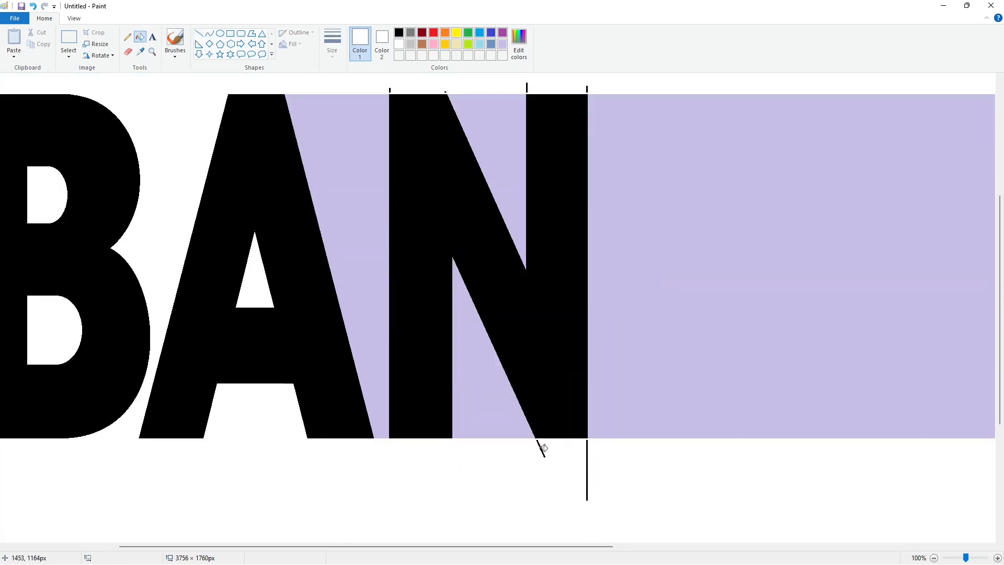
scroll(589, 451, up, 4)
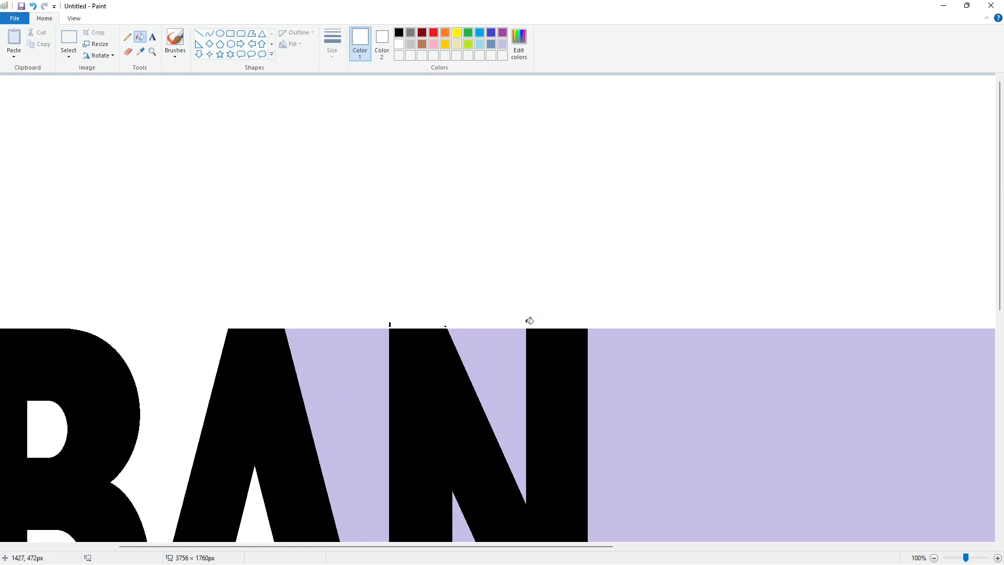
Step: Fill the lavender areas between the A and the N and in both notches of the N with white
scroll(395, 318, down, 2)
click(356, 356)
click(497, 282)
scroll(493, 335, down, 2)
click(493, 369)
Step: Outline a D beside the N with a black vertical line, a tall full-height ellipse and an inner ellipse about 193 × 379 px
click(933, 557)
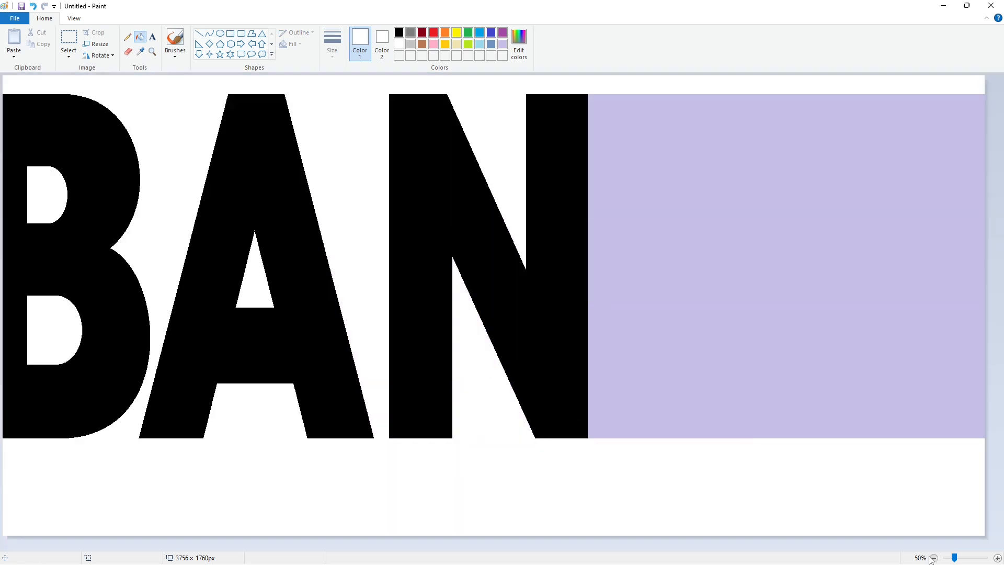
click(198, 33)
click(399, 32)
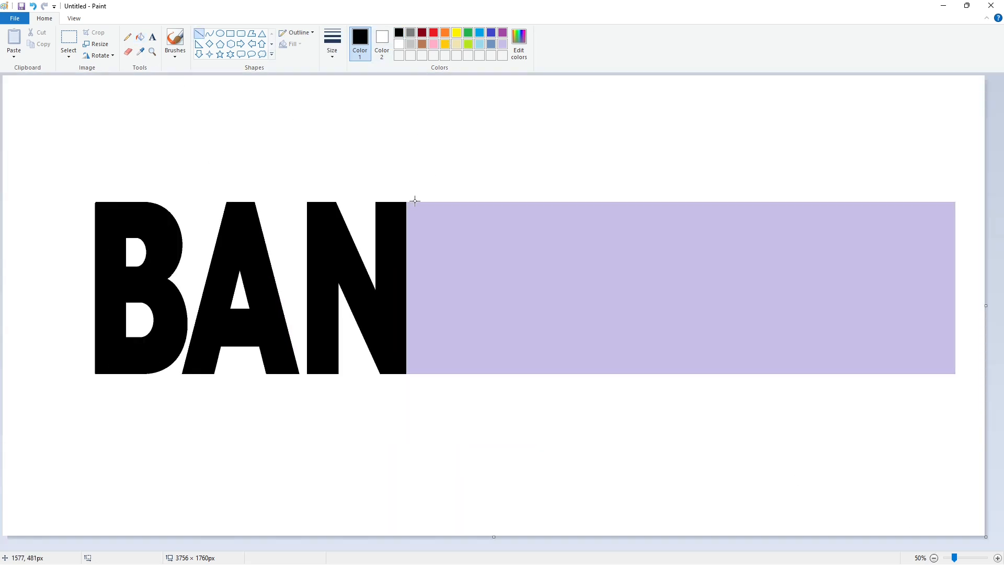
drag(414, 201, 414, 384)
click(220, 33)
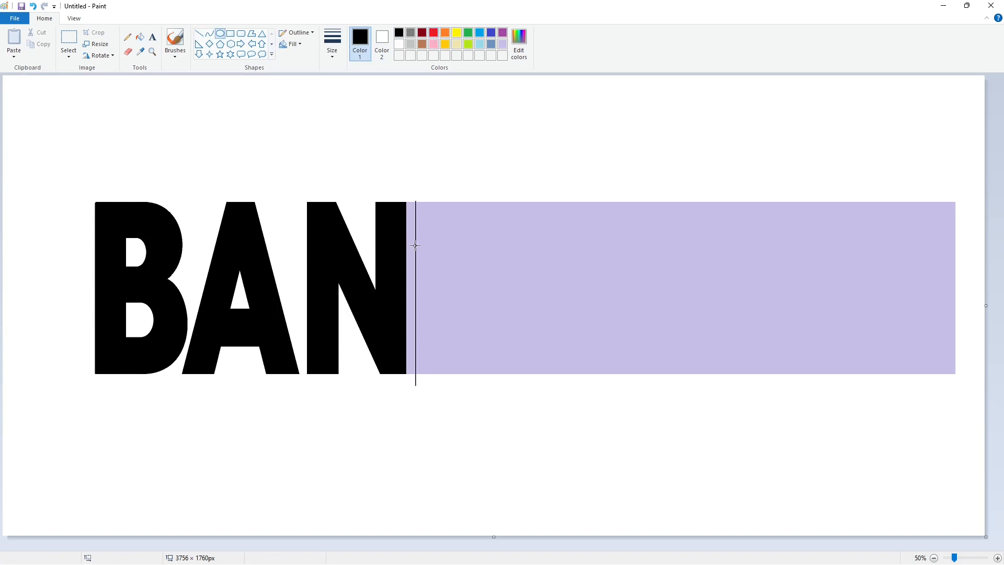
drag(424, 206, 477, 375)
drag(473, 205, 473, 202)
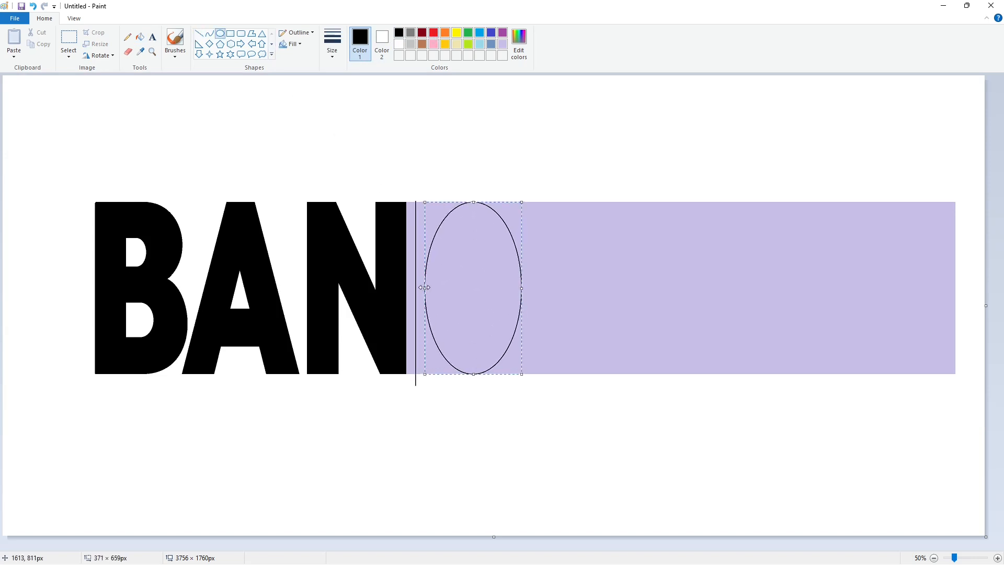
drag(424, 287, 410, 300)
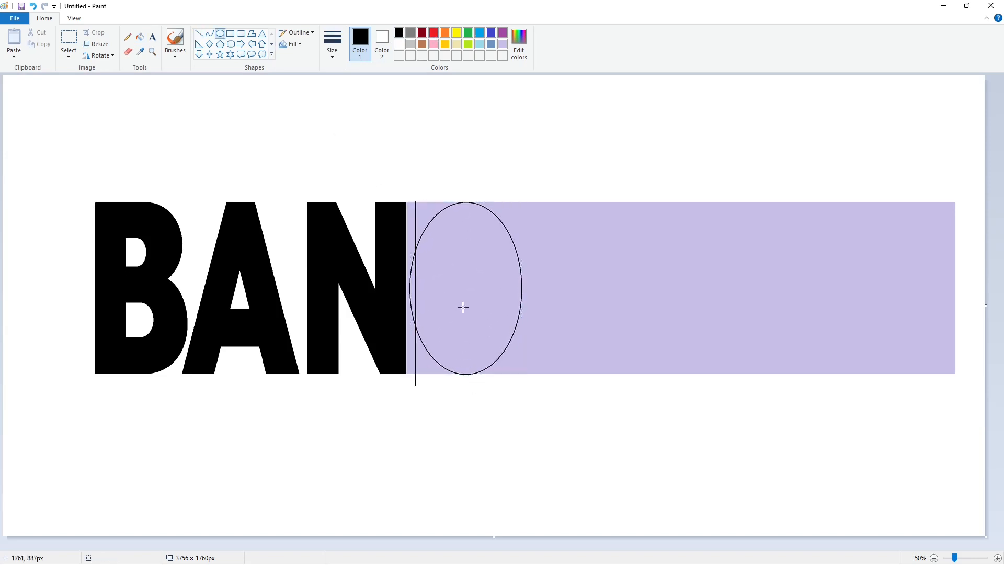
drag(444, 239, 489, 339)
drag(445, 288, 438, 288)
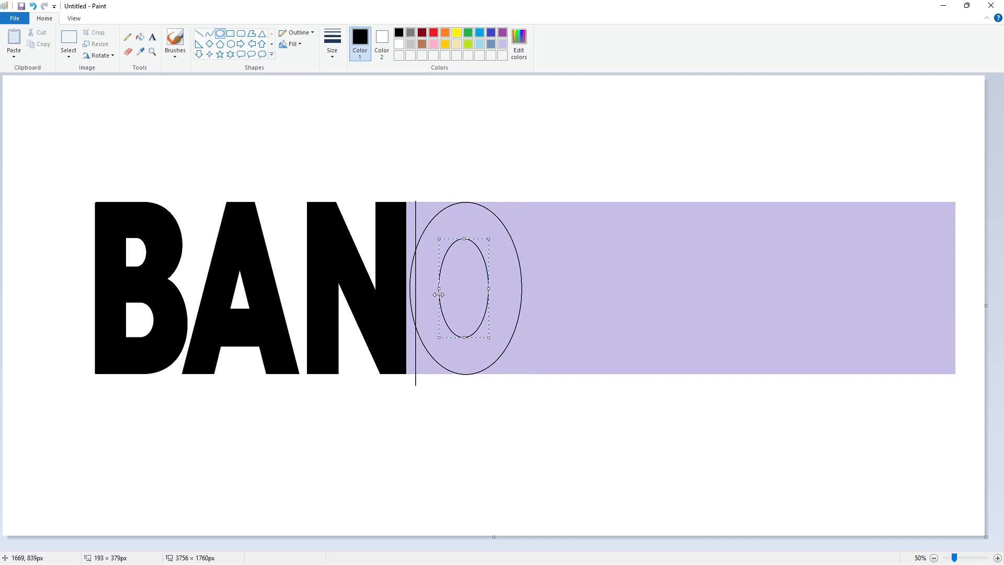
click(139, 37)
click(433, 354)
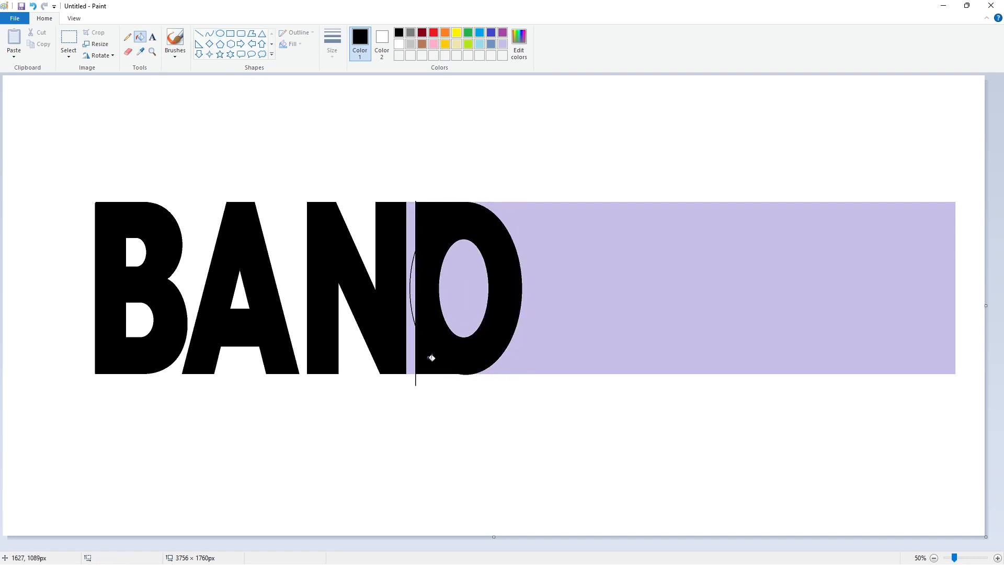
key(ctrl+z)
Step: Draw a black vertical line about 443 px long through the inner ellipse as the straight edge of the D's counter
click(199, 33)
click(399, 44)
drag(443, 236, 444, 352)
click(399, 32)
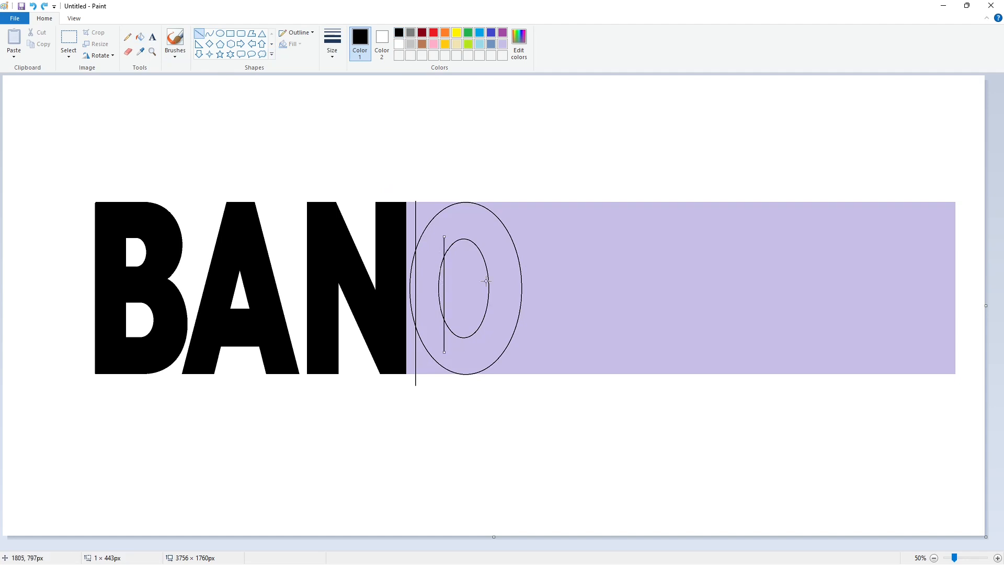
key(Right)
key(Right)
key(Right)
click(497, 277)
Step: Draw black horizontal lines from the inner ellipse's top and bottom past the counter's straight edge
click(997, 557)
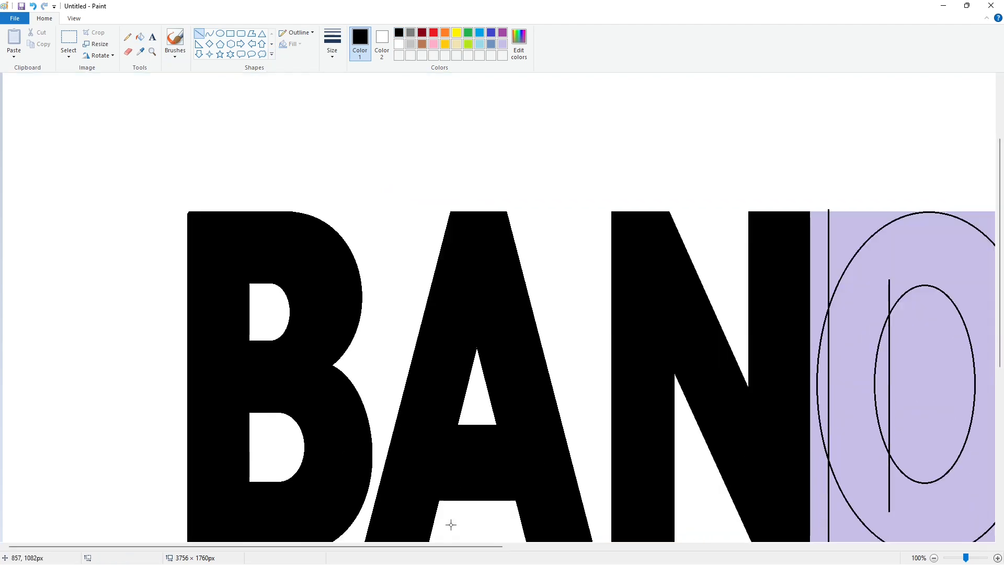
drag(418, 546, 620, 546)
drag(515, 285, 459, 285)
drag(533, 482, 476, 483)
Step: Fill the D's body and its corners black, leaving the counter unfilled
click(140, 37)
click(465, 233)
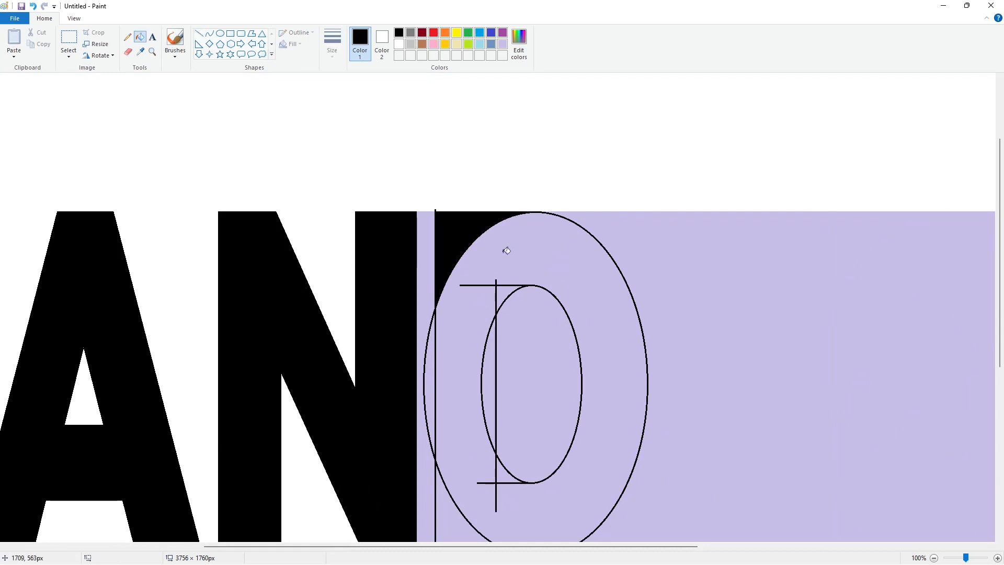
click(506, 251)
scroll(506, 262, down, 2)
click(466, 301)
scroll(496, 277, up, 1)
click(489, 266)
Step: Separate the leftover ellipse arcs from the D with lavender lines and fill the arcs lavender
click(399, 44)
click(501, 45)
click(199, 33)
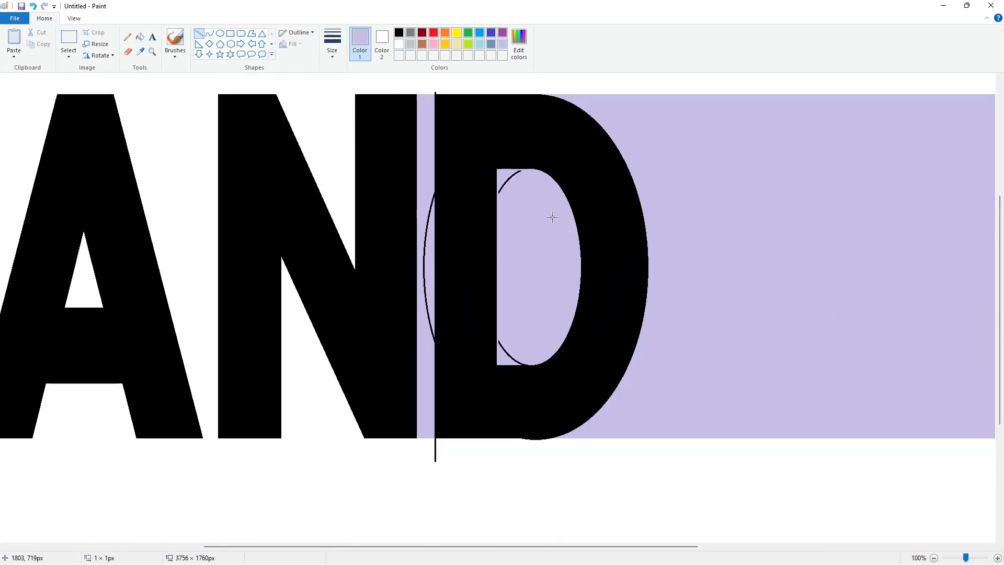
drag(510, 362, 537, 363)
click(570, 342)
click(140, 37)
click(427, 246)
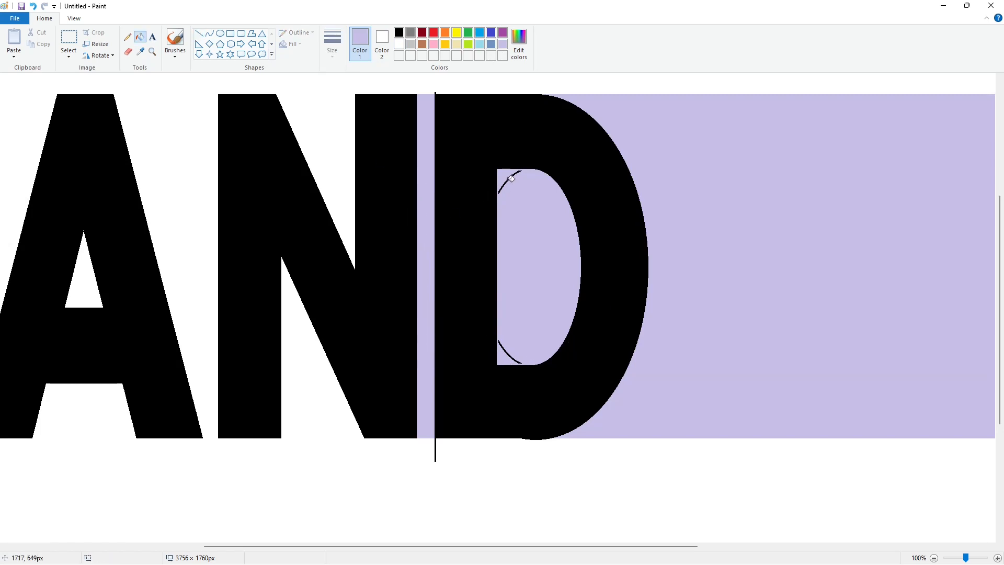
Step: Cut off the ends of the D's vertical edge with white lines along its base and top, and fill the stubs white
click(433, 55)
click(198, 33)
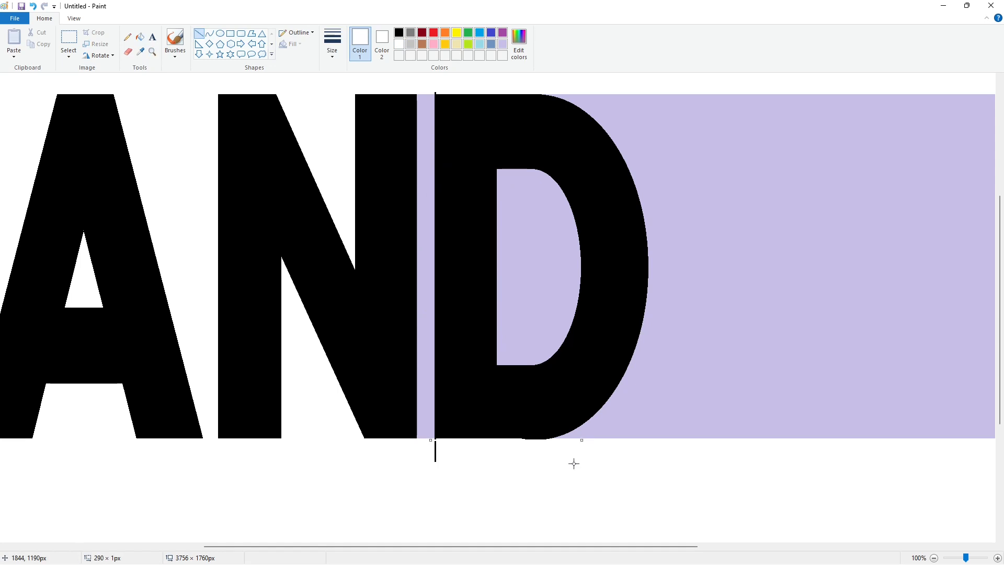
scroll(573, 463, up, 2)
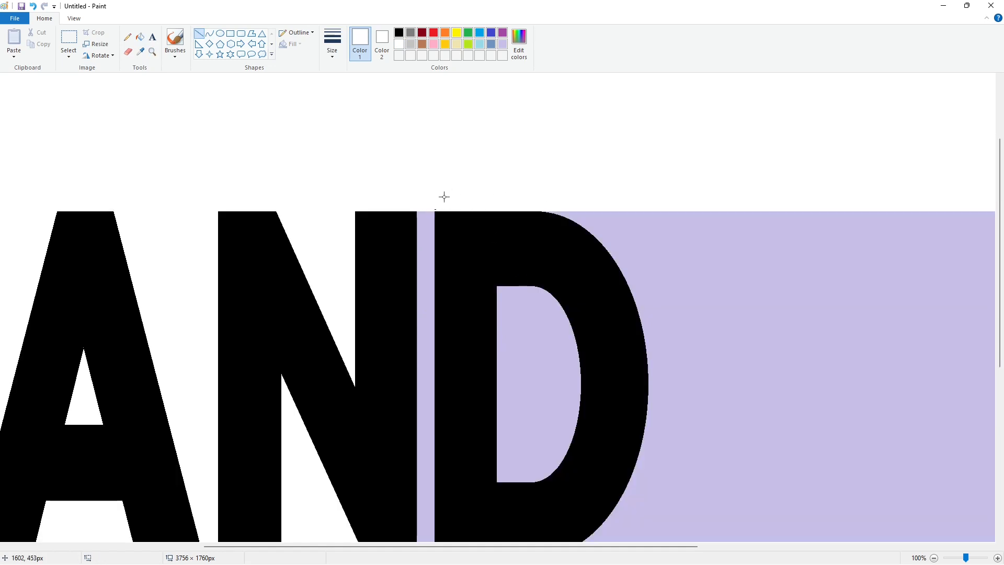
click(508, 241)
scroll(508, 242, down, 4)
click(140, 37)
click(435, 334)
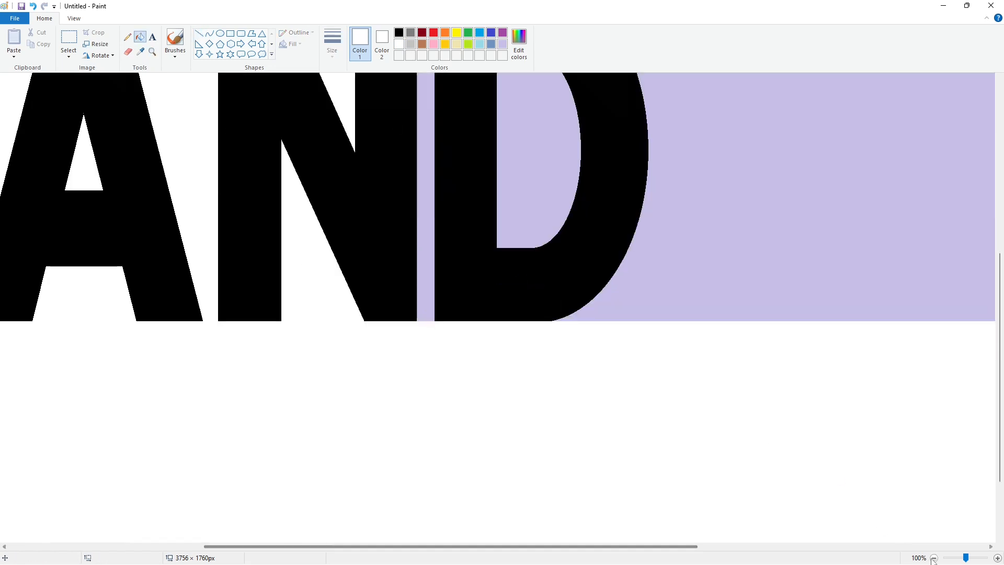
Step: Fill the lavender gap between the N and the D and the D's counter with white
click(933, 557)
click(411, 288)
click(462, 288)
Step: Draw a short slanted black line above the lavender band and copy it
click(198, 33)
click(399, 32)
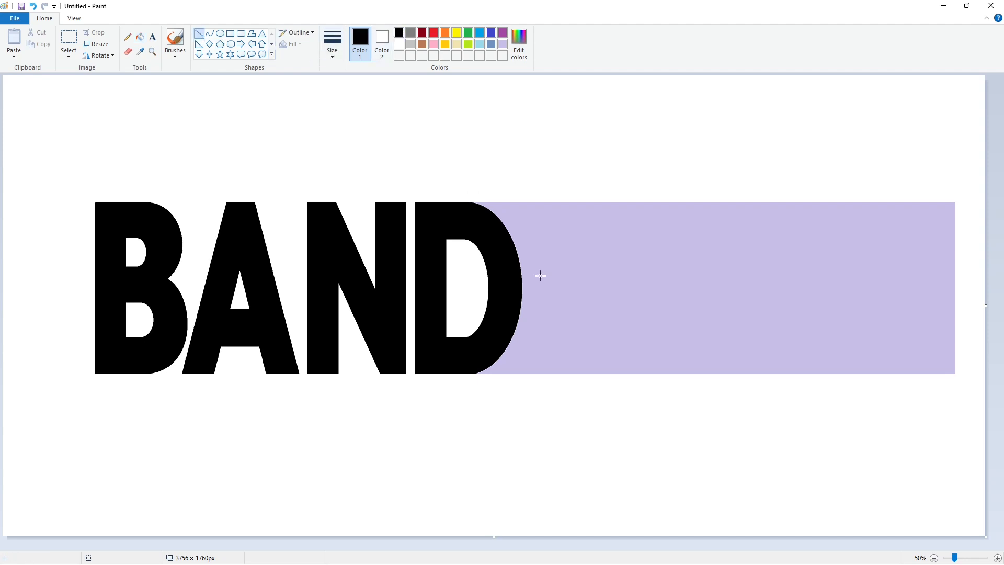
drag(533, 289, 535, 143)
click(70, 41)
drag(490, 102, 571, 172)
key(ctrl+c)
Step: Paste two copies of the slanted line with a transparent background side by side after the D, at mid-height of the band
key(ctrl+v)
click(66, 56)
drag(52, 110, 538, 299)
click(104, 151)
click(620, 301)
key(ctrl+v)
drag(46, 113, 560, 287)
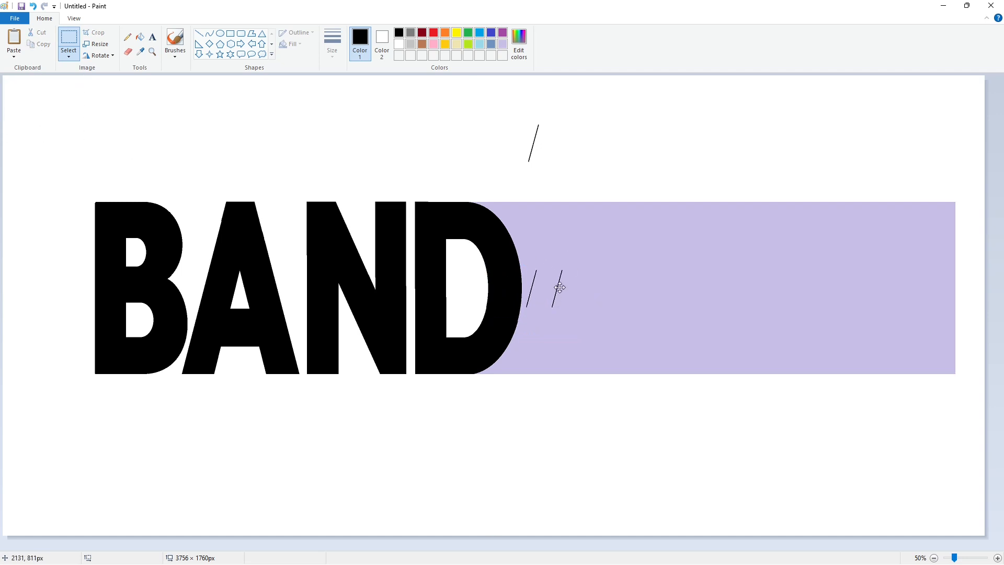
click(651, 296)
Step: Close the two slanted lines into a parallelogram hyphen with horizontal lines at top and bottom, and fill it black
scroll(632, 521, up, 1)
click(199, 35)
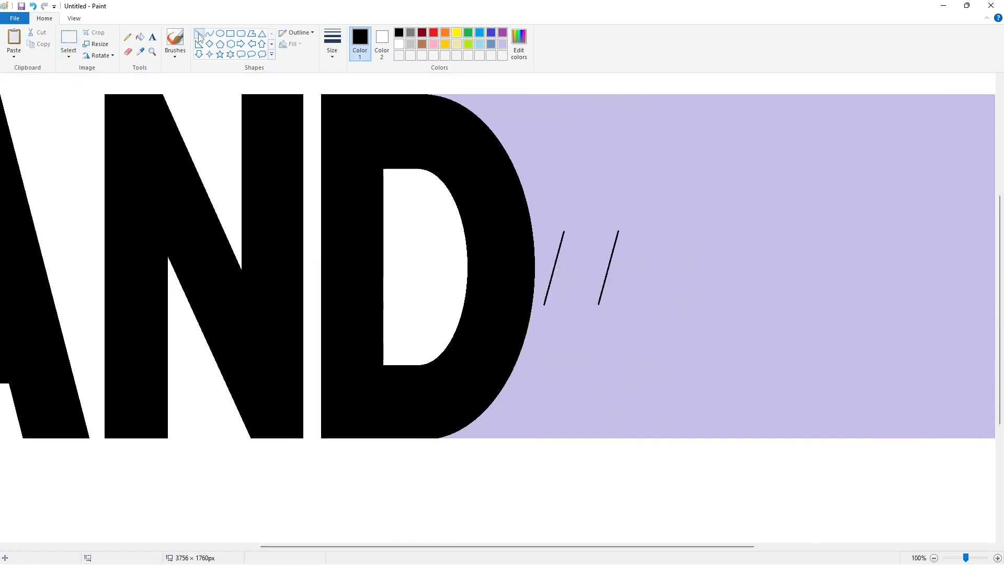
drag(598, 234, 618, 230)
scroll(549, 284, down, 3)
drag(544, 187, 599, 187)
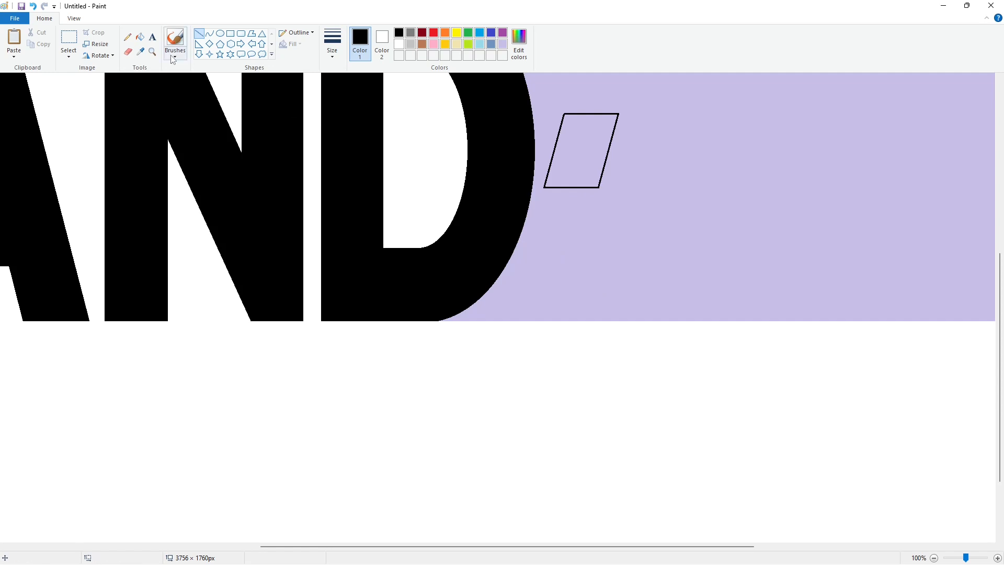
click(139, 37)
click(580, 151)
scroll(866, 466, down, 1)
click(68, 38)
drag(150, 173, 305, 460)
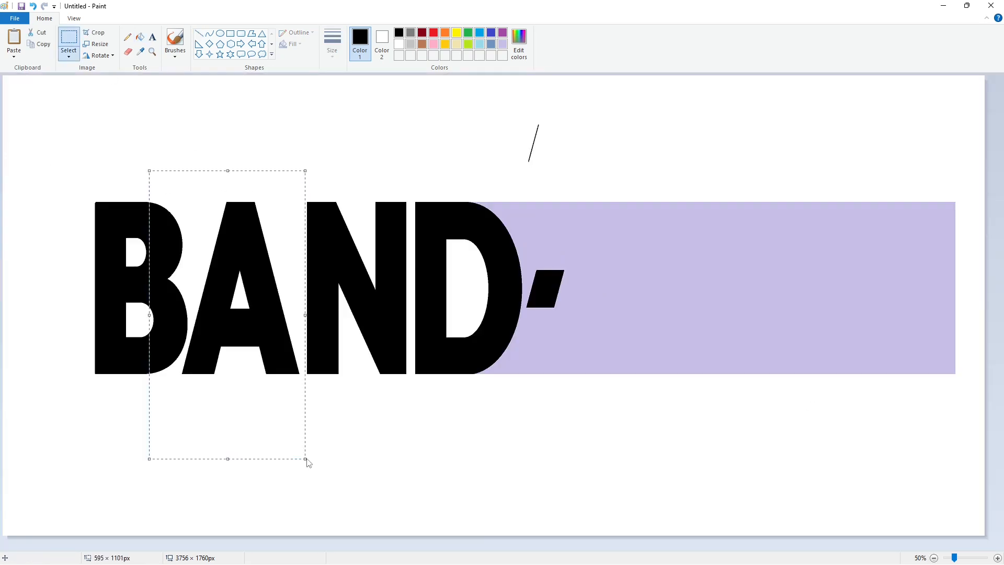
key(ctrl+c)
key(ctrl+v)
drag(102, 209, 661, 373)
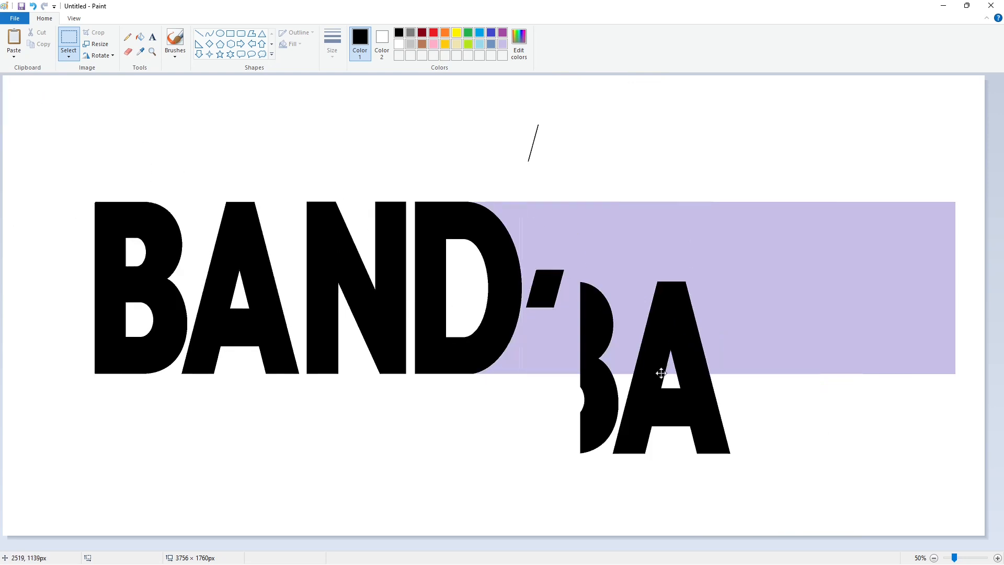
key(ctrl+z)
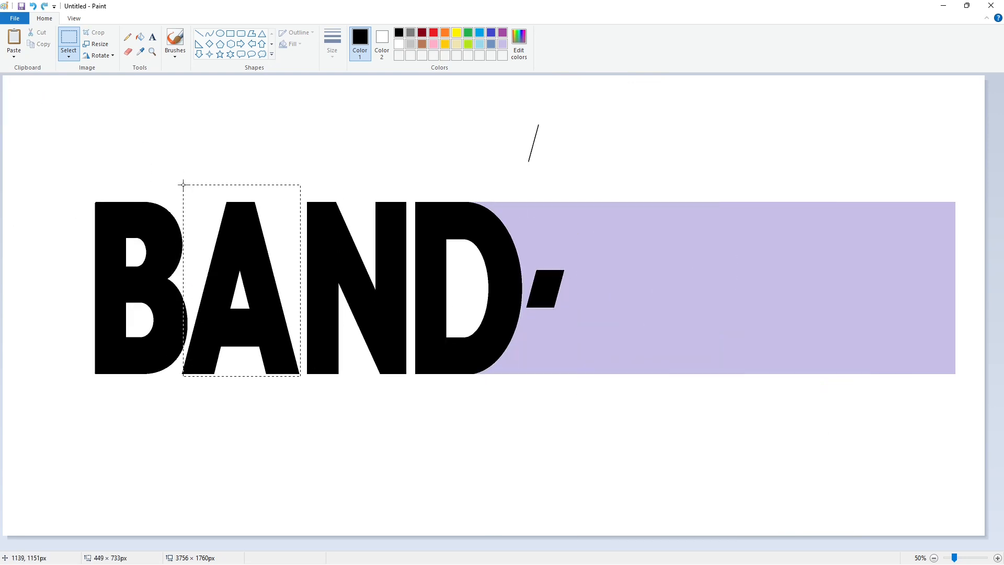
Step: Copy the A and place the duplicate just after the hyphen, aligned with the lavender band
key(ctrl+c)
key(ctrl+v)
drag(55, 163, 598, 281)
click(632, 421)
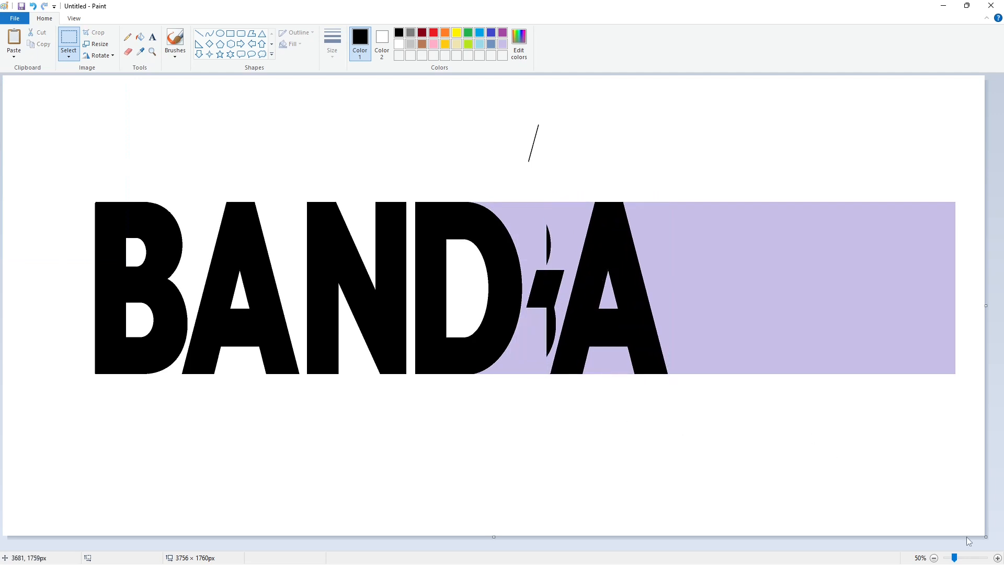
Step: Separate the hyphen from the copied B fragments with a lavender line and fill both fragments lavender
click(997, 557)
mouse_move(730, 547)
mouse_down()
mouse_move(631, 548)
mouse_move(818, 547)
mouse_up()
click(199, 33)
click(501, 44)
drag(417, 306, 449, 306)
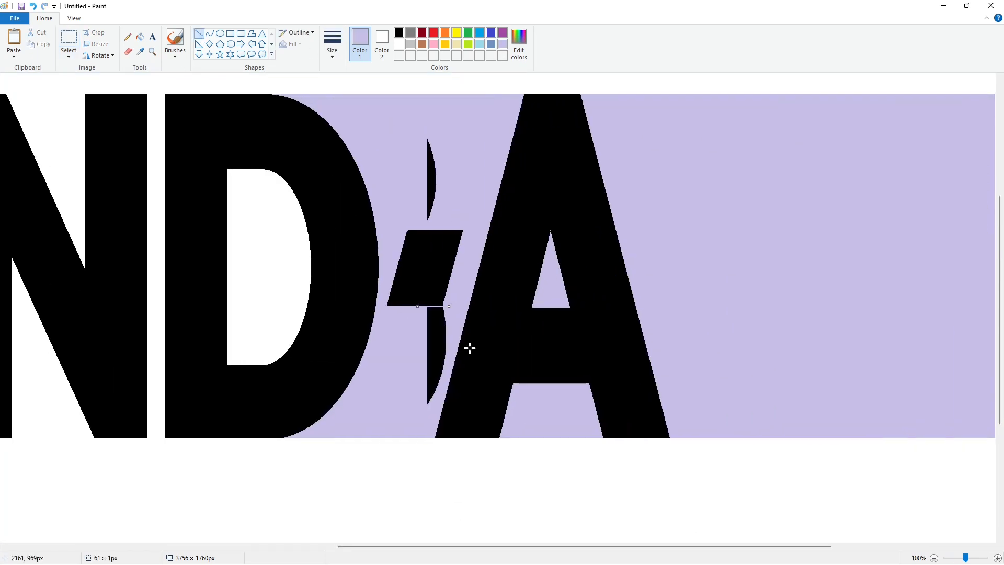
click(140, 36)
click(432, 182)
click(436, 345)
Step: Fill the lavender around the hyphen, inside the second A and between its legs with white
click(399, 44)
click(439, 159)
click(550, 282)
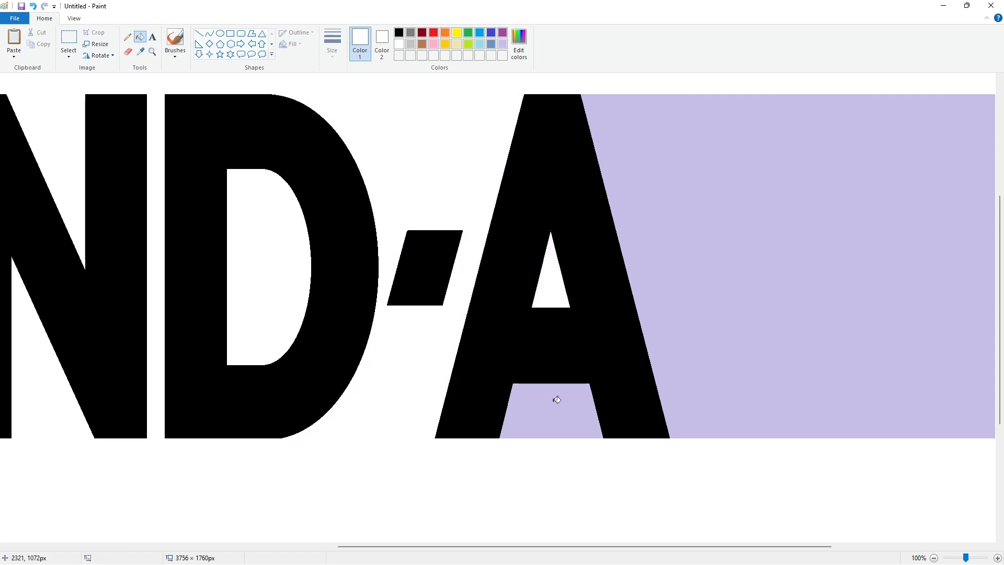
click(550, 401)
Step: Draw two black vertical lines beside the second A for an I and fill the space between them black
click(934, 558)
click(199, 33)
click(399, 32)
drag(673, 199, 673, 383)
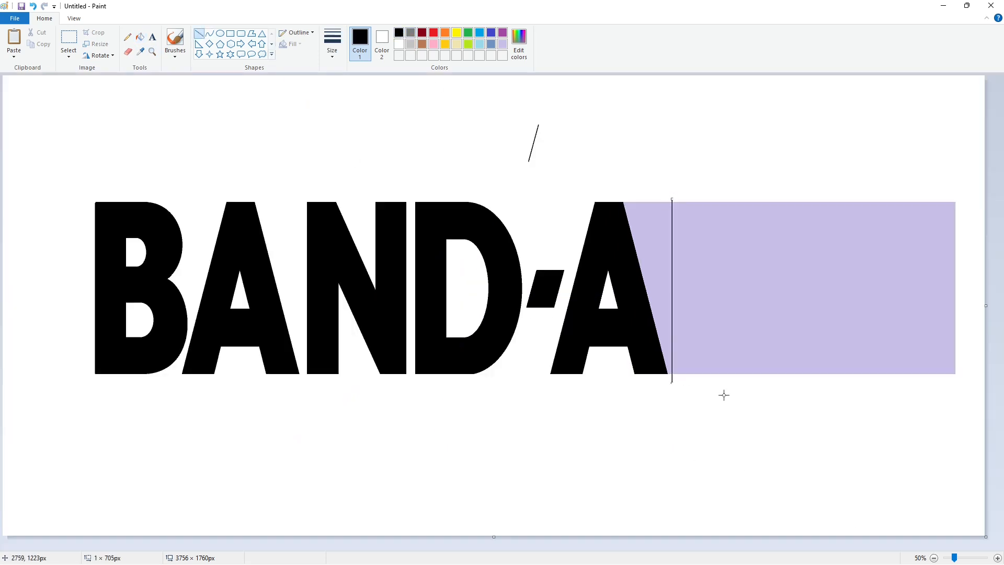
drag(705, 201, 705, 392)
click(140, 37)
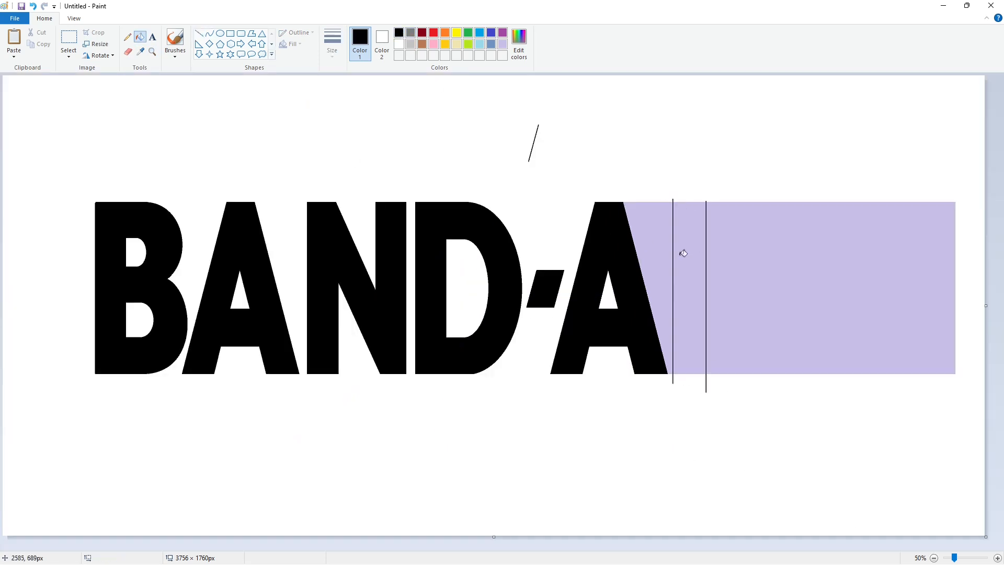
click(682, 251)
Step: Change the line thickness and cover the I's overshooting line ends above and below the band with white lines
click(996, 557)
drag(484, 546, 906, 539)
click(199, 33)
click(399, 44)
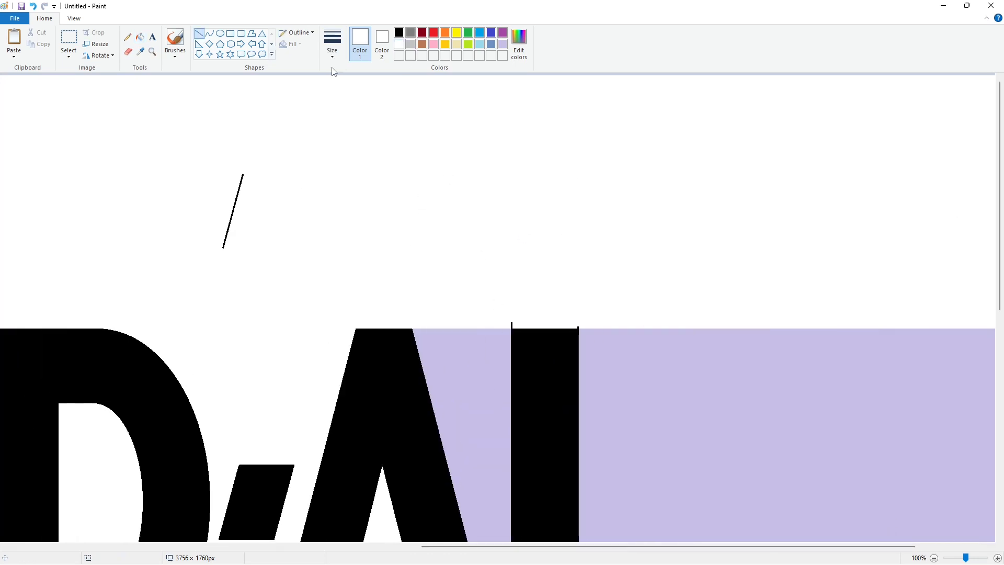
click(331, 51)
click(356, 113)
mouse_move(498, 326)
mouse_down()
mouse_move(617, 325)
mouse_move(579, 358)
mouse_move(511, 341)
mouse_up()
scroll(544, 319, down, 5)
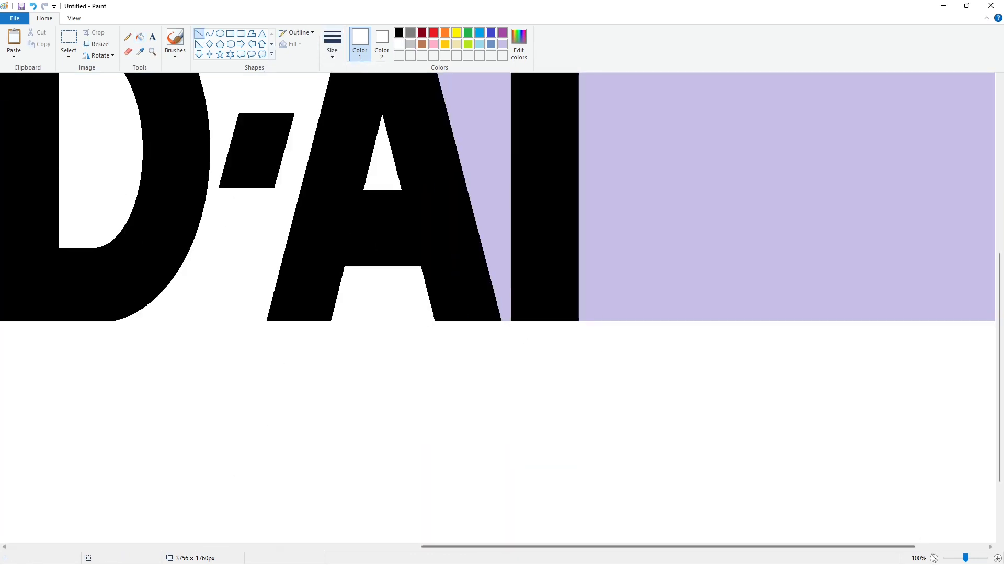
Step: Copy the D and place the duplicate after the I, aligned with the lavender band
click(933, 557)
click(68, 39)
drag(524, 447, 524, 447)
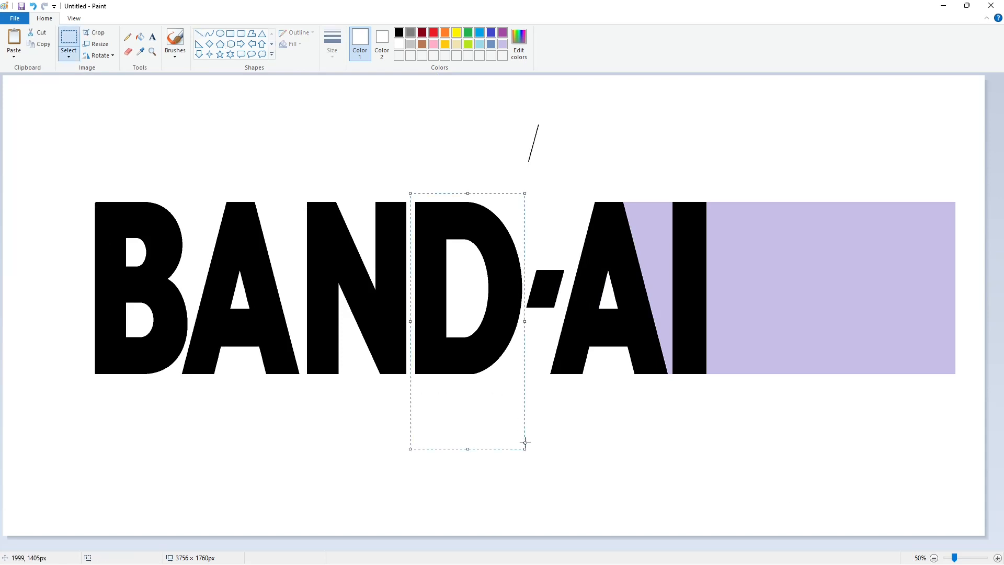
key(ctrl+c)
key(ctrl+v)
drag(48, 169, 760, 286)
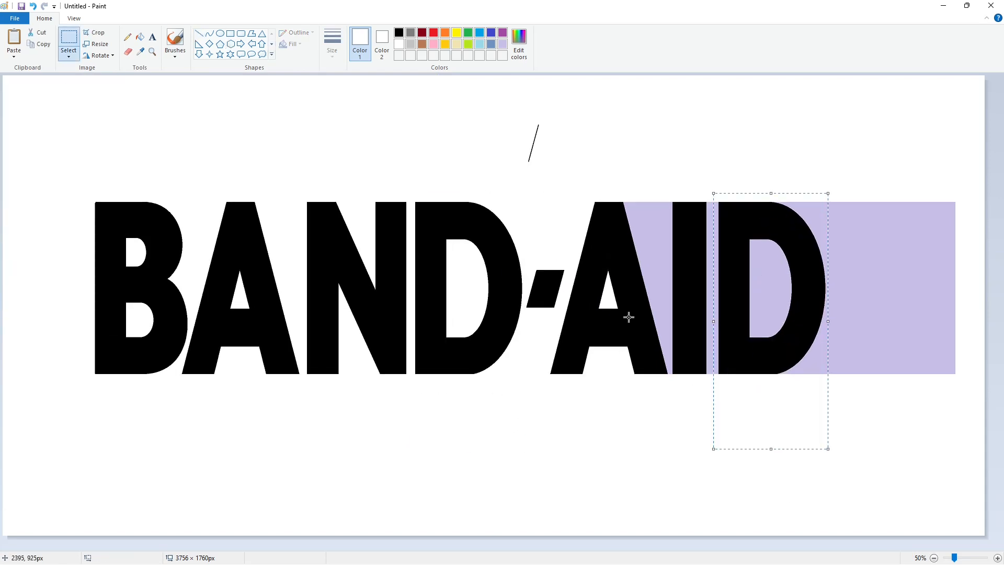
Step: Fill the stray slanted line above the word and all remaining lavender around the A, I and last D with white
click(140, 37)
click(534, 141)
click(648, 228)
click(714, 244)
click(759, 264)
click(868, 271)
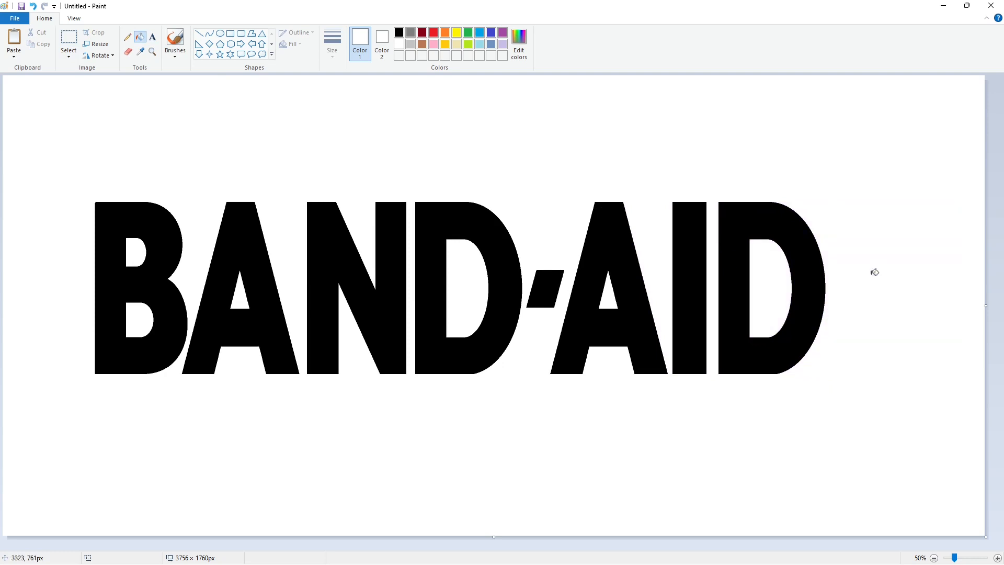
Step: Draw a small black-outlined circle just outside the upper curve of the last D for the registered mark
click(220, 33)
click(383, 40)
mouse_move(847, 226)
mouse_down()
mouse_move(820, 199)
mouse_move(849, 213)
mouse_move(834, 197)
mouse_move(834, 228)
mouse_up()
click(398, 44)
click(360, 44)
click(399, 32)
click(881, 224)
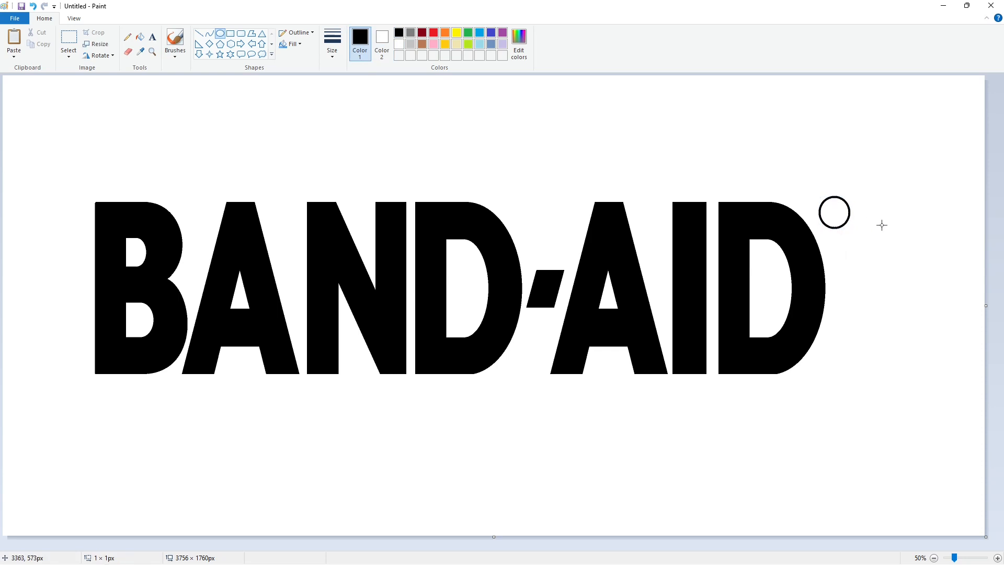
Step: Add a black text letter R in the empty area above the word and set its font size to 100
click(152, 37)
click(508, 168)
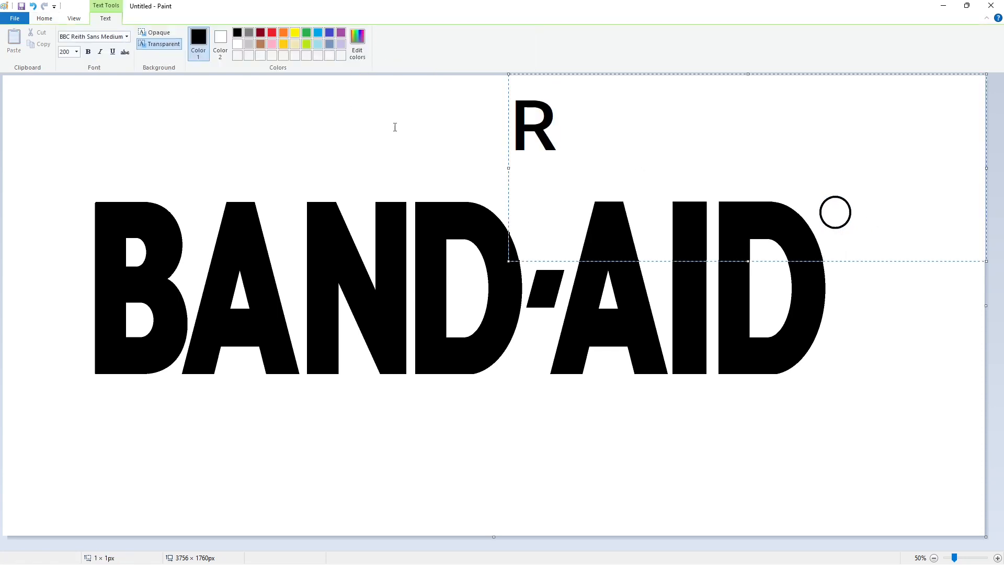
key(ctrl+a)
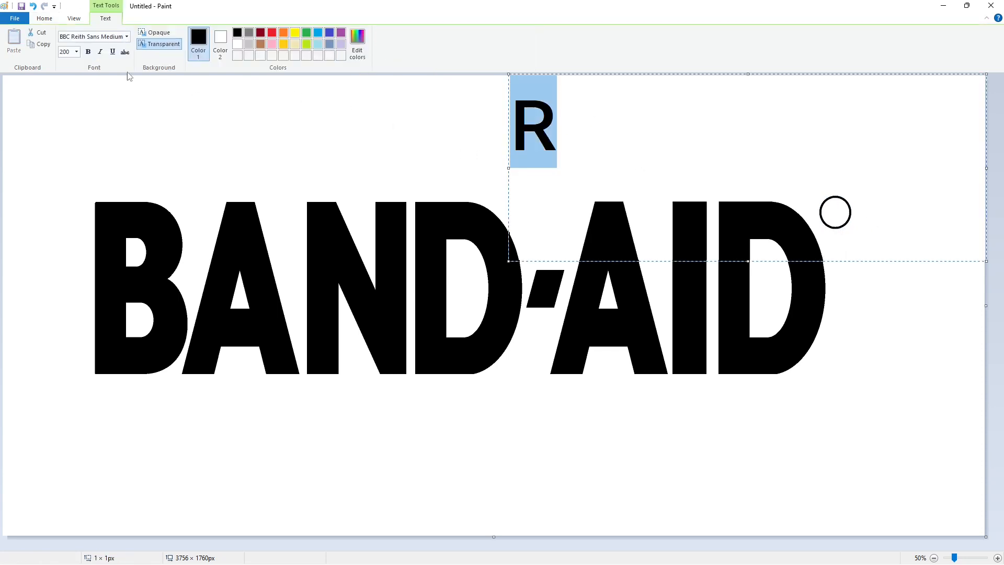
click(77, 51)
text(100)
key(Return)
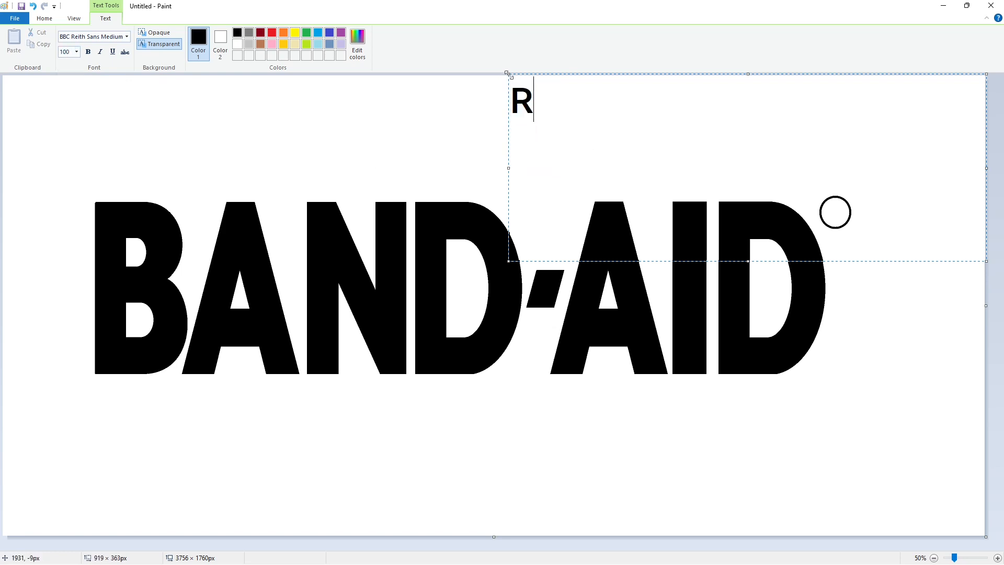
Step: Try placing the R inside the small circle with its font size set to 80, and undo the placed letter
drag(506, 73, 823, 189)
key(ctrl+a)
click(76, 52)
text(80)
key(Return)
click(787, 233)
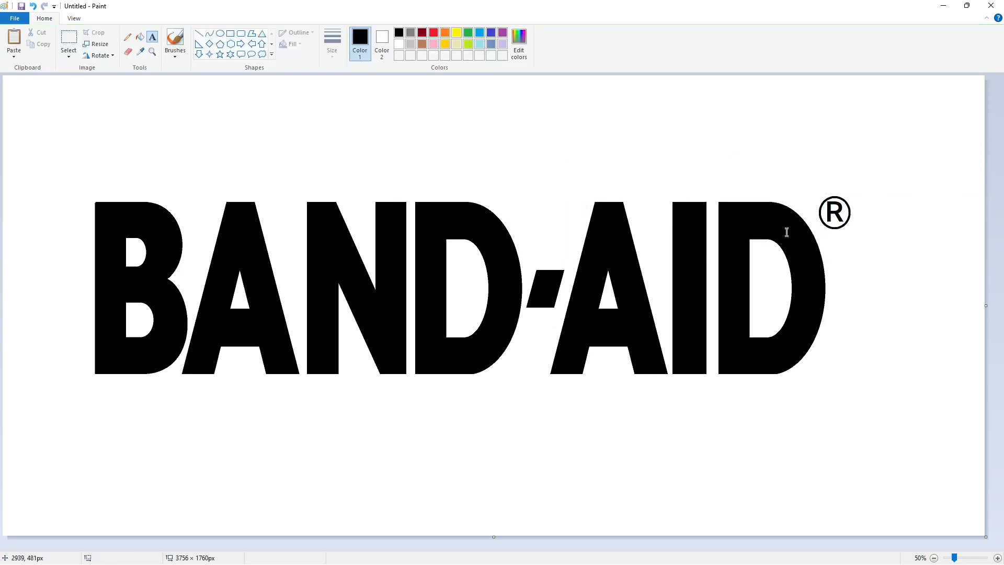
key(ctrl+z)
Step: Add a new black text letter R in the empty area above the last D
scroll(800, 403, up, 1)
drag(473, 546, 966, 547)
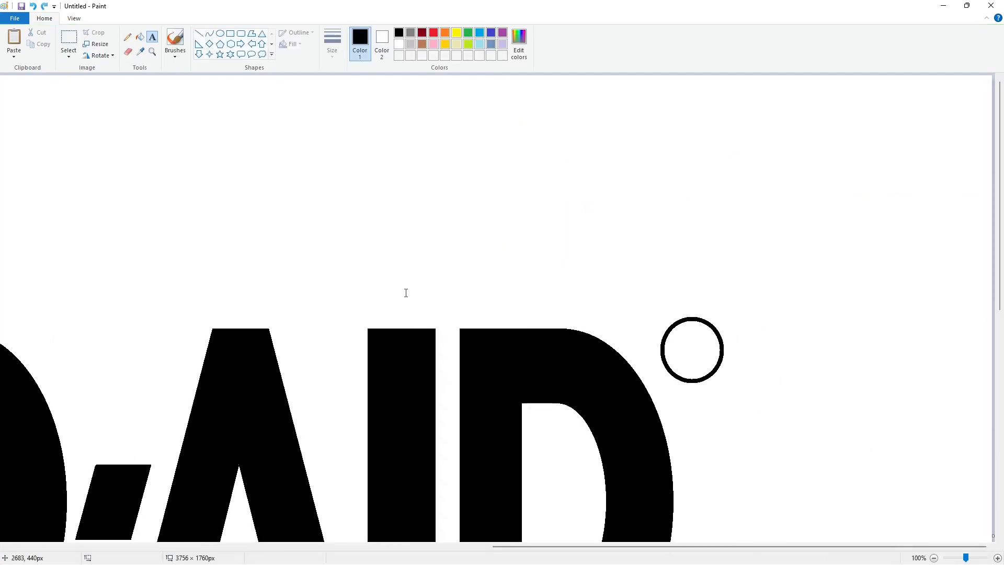
click(606, 242)
text(R)
click(534, 175)
Step: Cut out the new R, paste it and place it in the centre of the small circle
click(68, 39)
drag(533, 170, 759, 295)
key(ctrl+x)
key(ctrl+v)
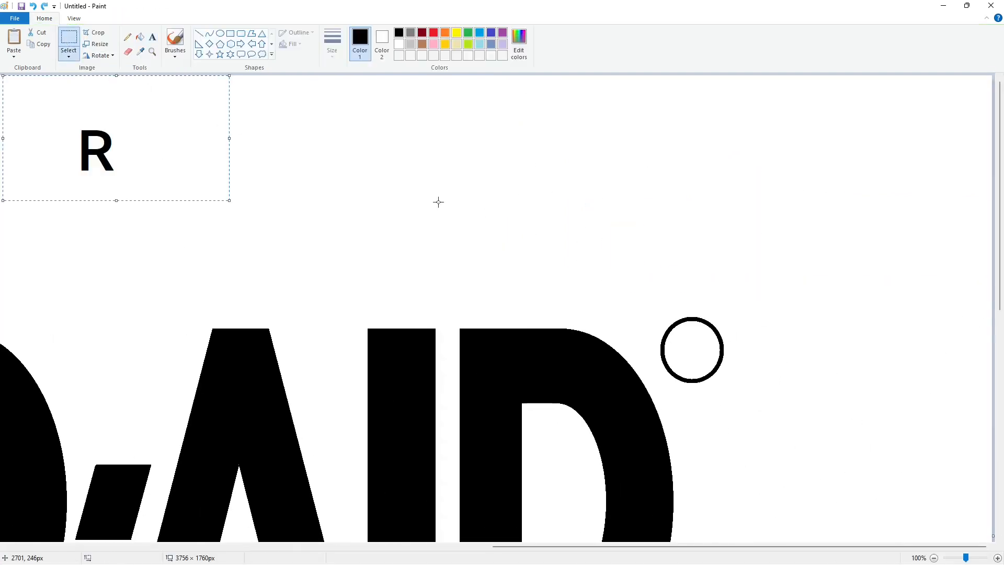
drag(84, 143, 681, 343)
click(770, 444)
Step: Draw a thin rectangle below the word, spanning from the B to the last D, and fill it black
scroll(771, 443, down, 1)
click(231, 34)
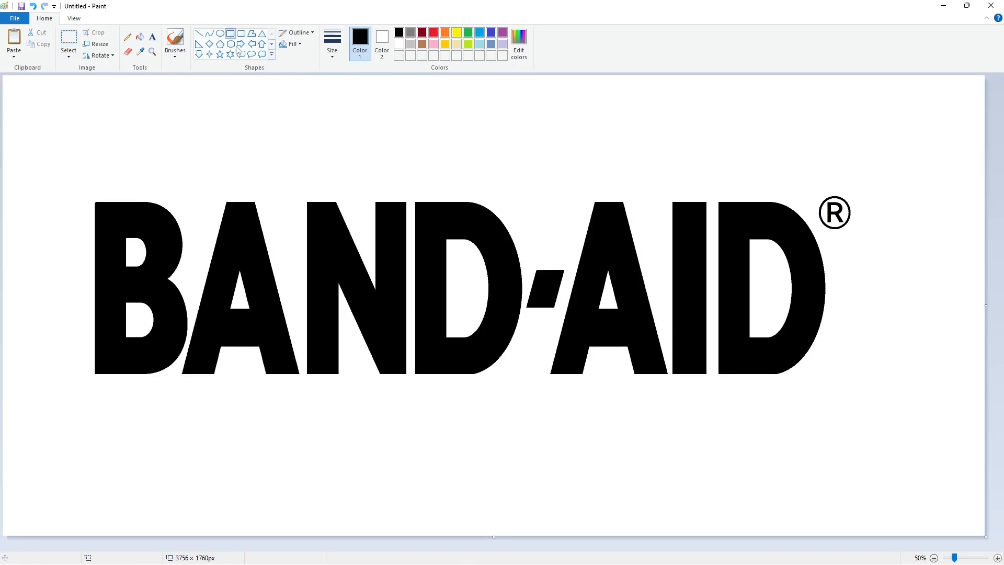
mouse_move(94, 382)
mouse_down()
mouse_move(495, 409)
mouse_move(824, 407)
mouse_up()
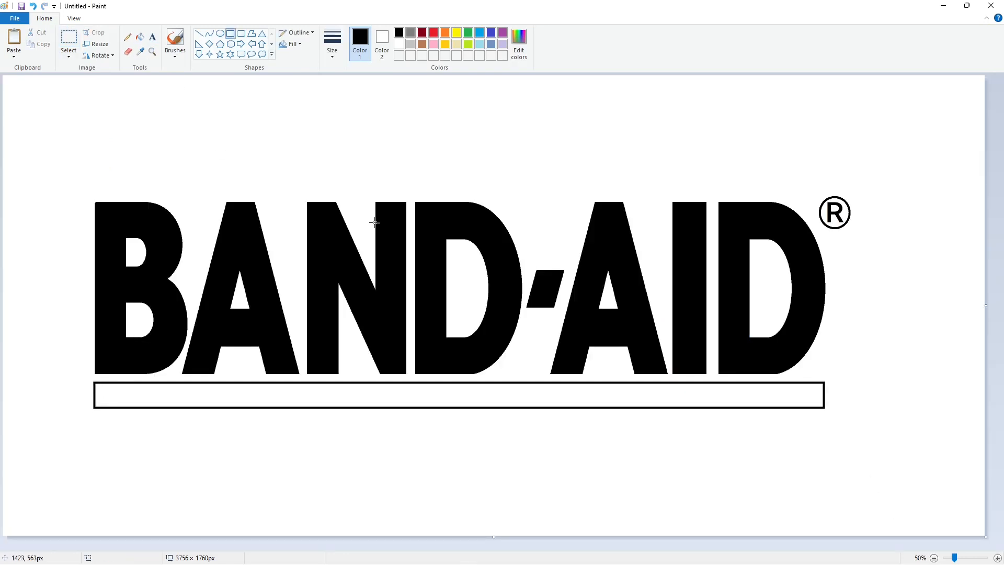
click(139, 36)
click(280, 394)
Step: Trim the bar's start flush with the outer edge of the B using a vertical white line
click(981, 554)
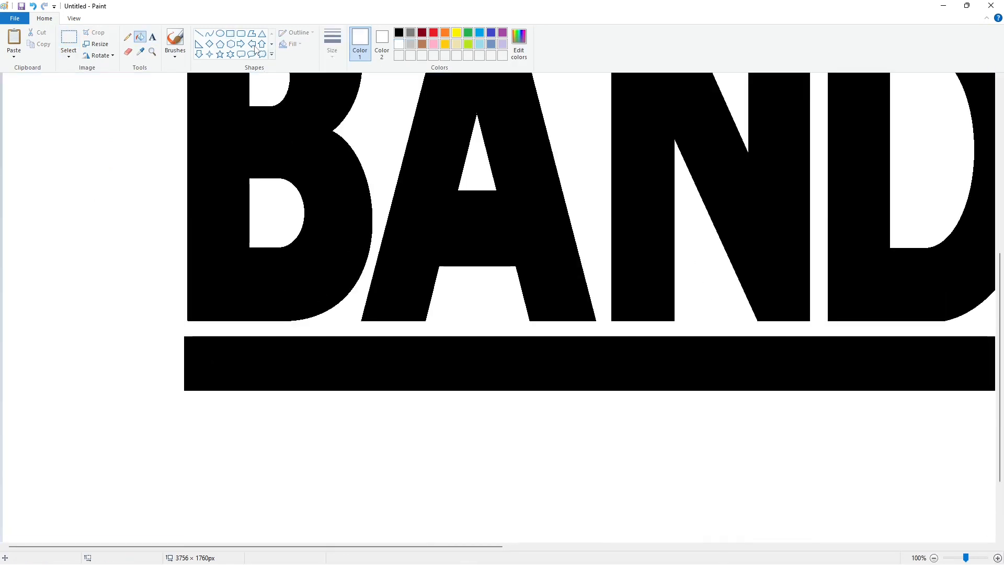
click(199, 34)
drag(184, 261, 184, 397)
click(239, 417)
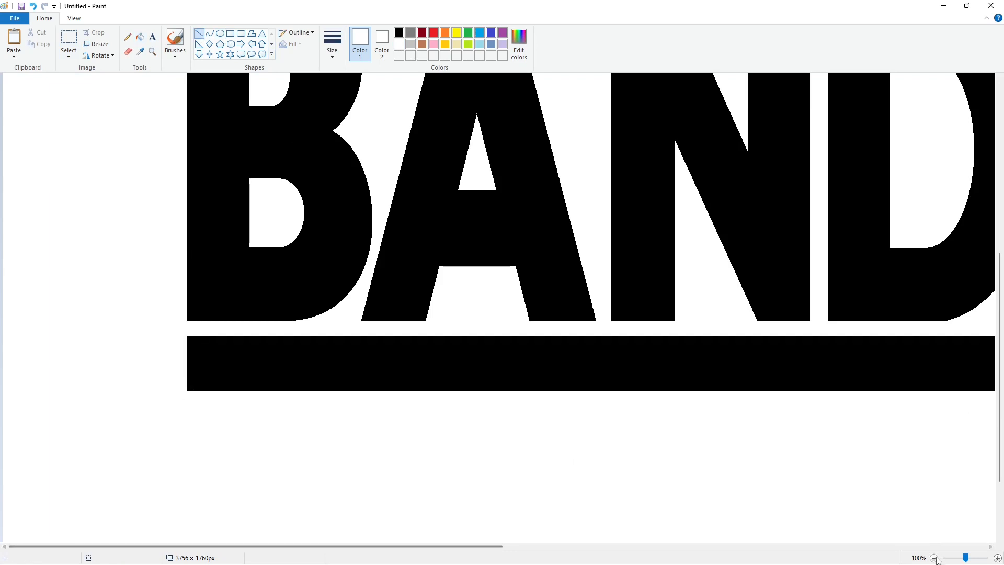
click(934, 557)
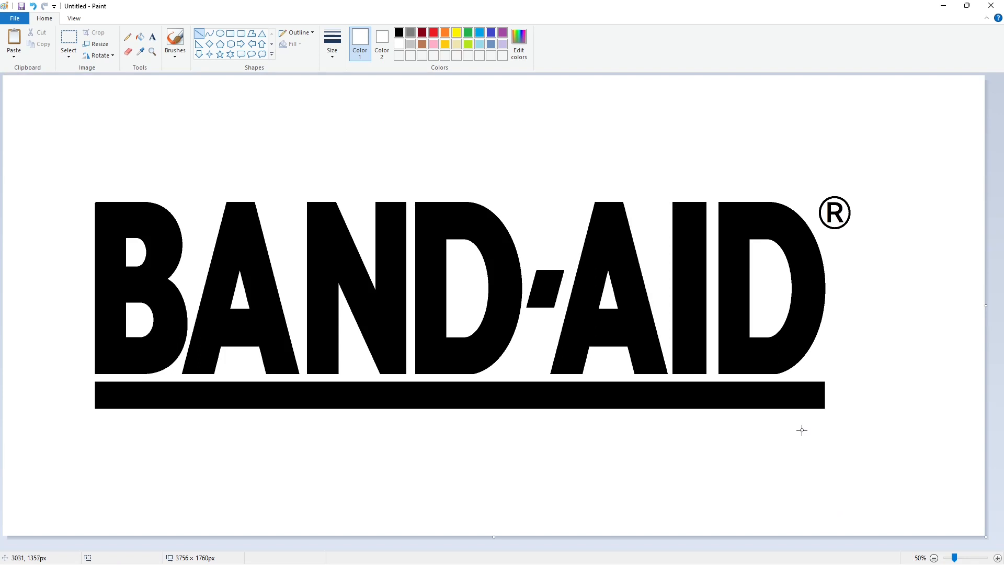
Step: Trim the lower curve of the first D with a short, slightly slanted white line
click(997, 557)
drag(299, 547, 633, 546)
scroll(622, 502, down, 3)
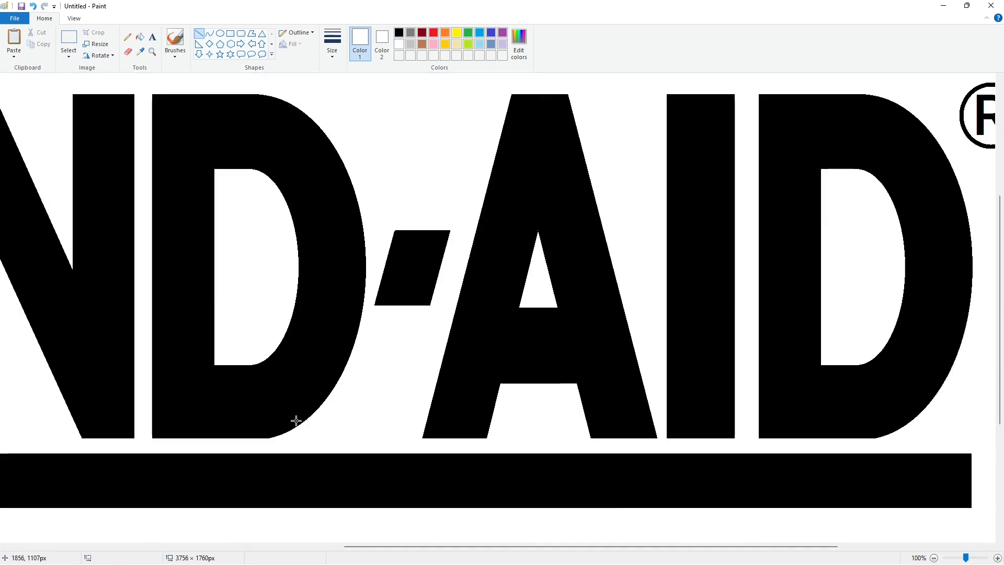
drag(247, 438, 312, 427)
Step: Trim the lower curve of the last D with a short slanted white line, undoing and redrawing the first attempt
scroll(390, 490, right, 5)
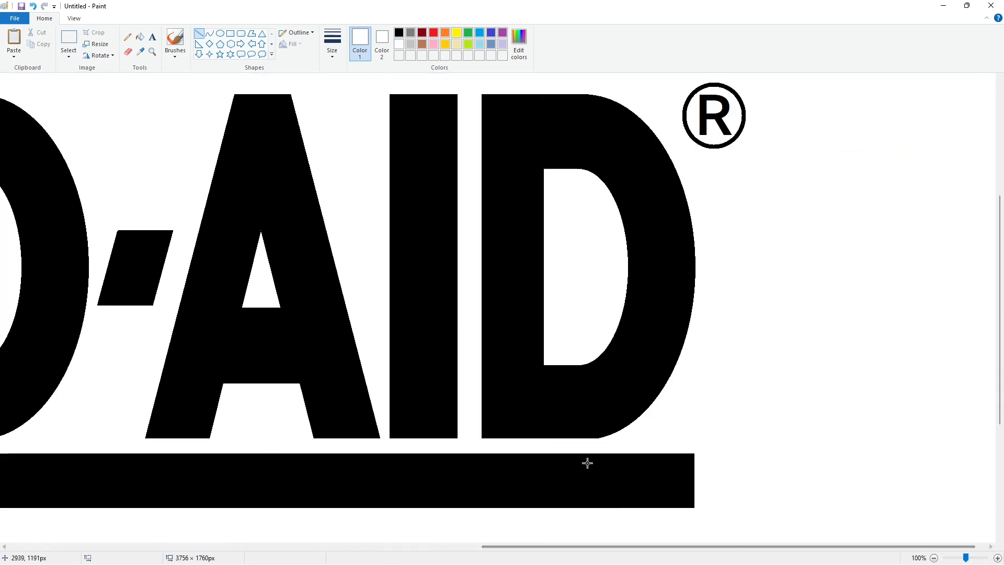
drag(583, 437, 633, 421)
key(ctrl+z)
drag(570, 446, 634, 434)
click(690, 424)
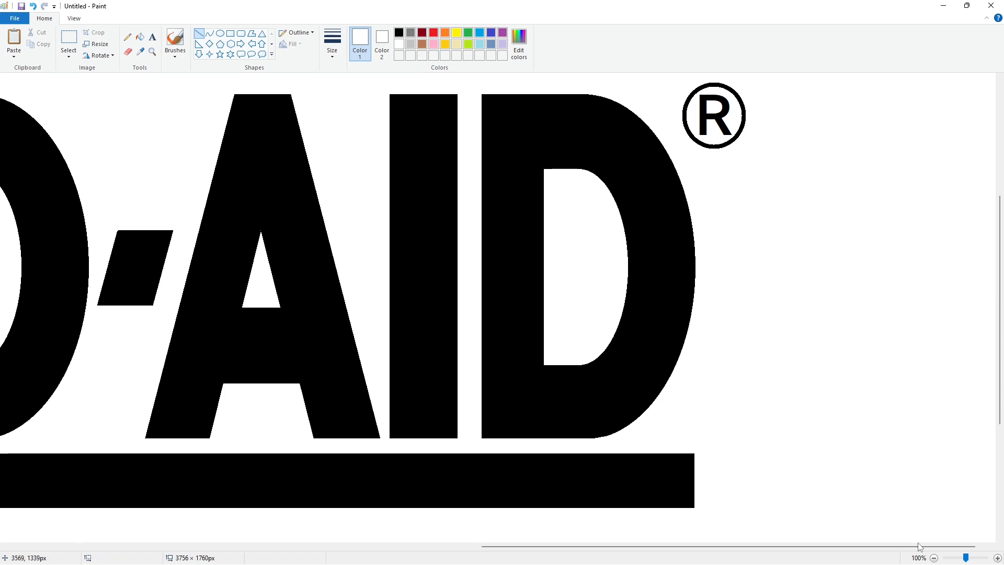
Step: Add a custom darker red with RGB 213, 17, 27 by lowering the luminance of the standard red
click(933, 557)
click(140, 37)
click(433, 33)
click(519, 42)
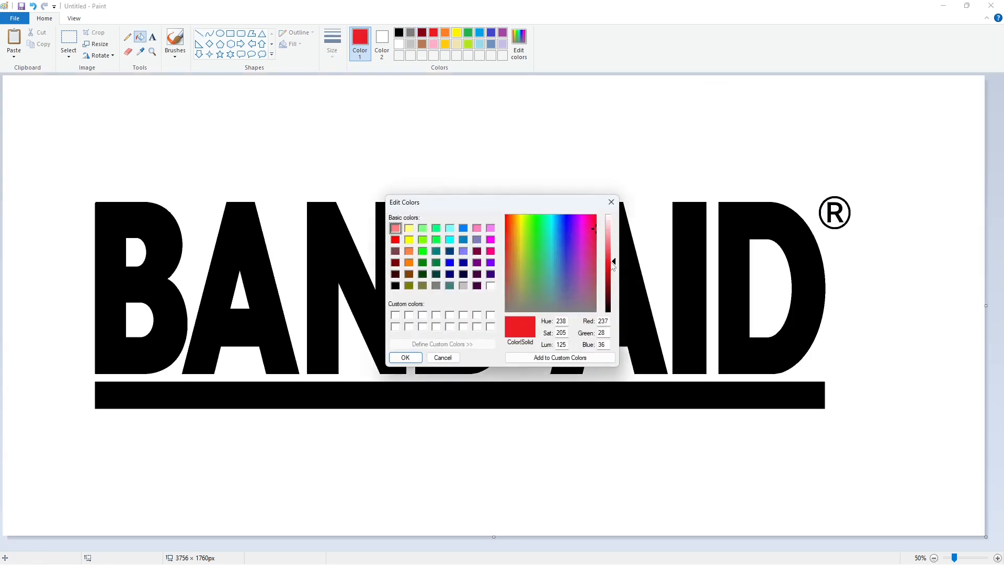
drag(613, 261, 613, 275)
click(406, 357)
Step: Fill the bar under the word with a custom dark blue of about RGB 4, 88, 181 and refine the shade in the colour editor
click(479, 32)
click(519, 42)
click(559, 220)
click(405, 357)
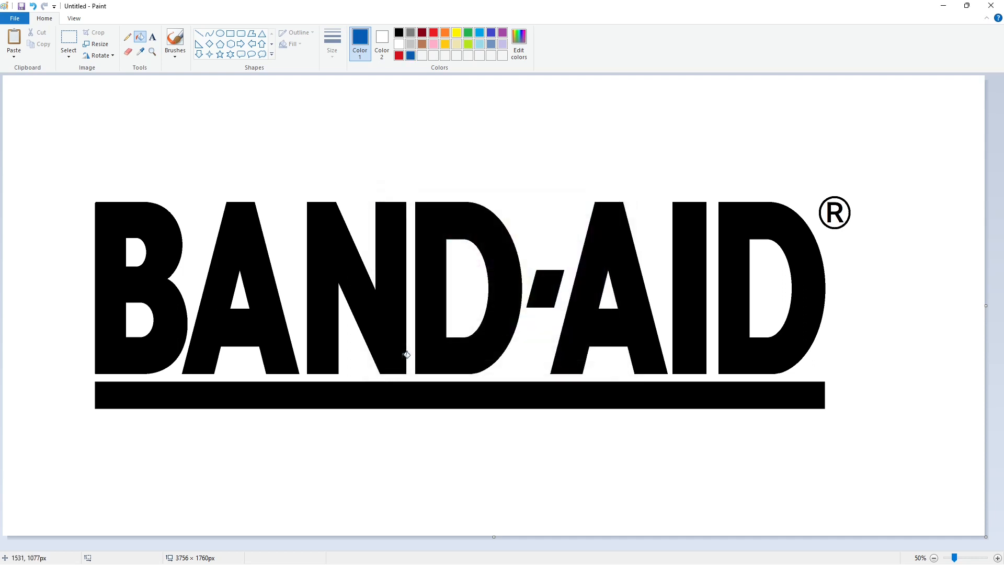
click(372, 389)
click(519, 41)
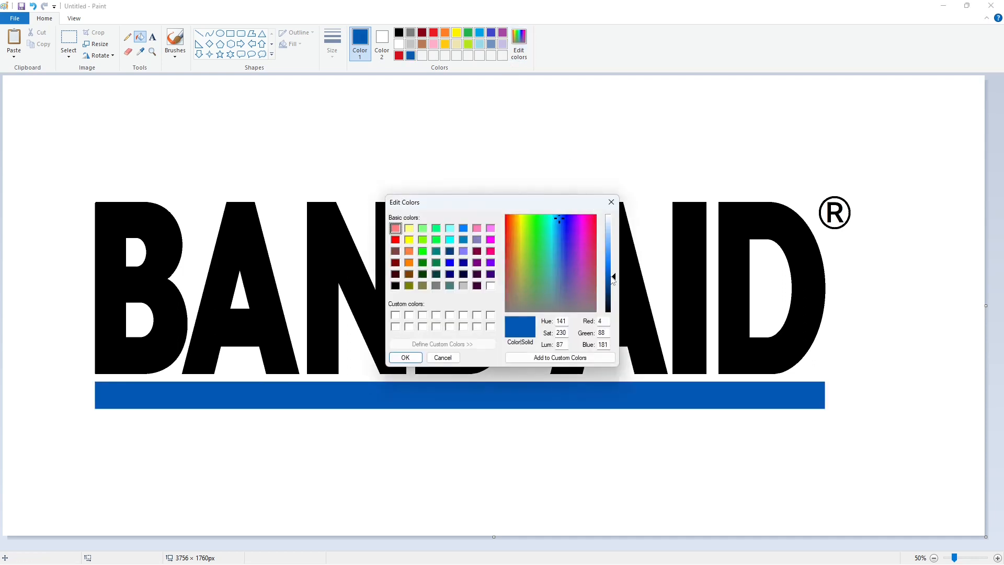
click(442, 357)
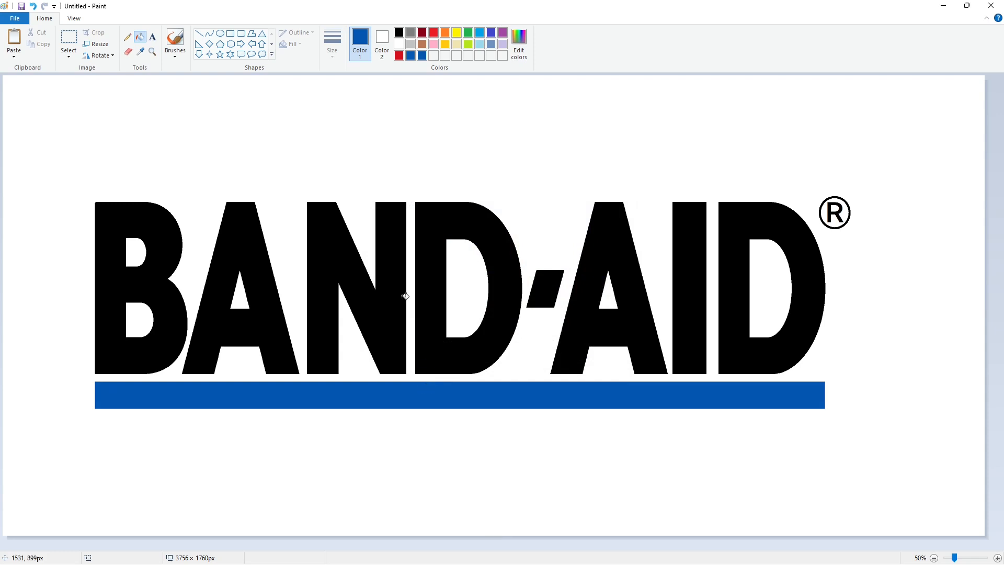
Step: Readjust the custom red and fill the registered mark and the letter B with it
click(399, 56)
click(518, 42)
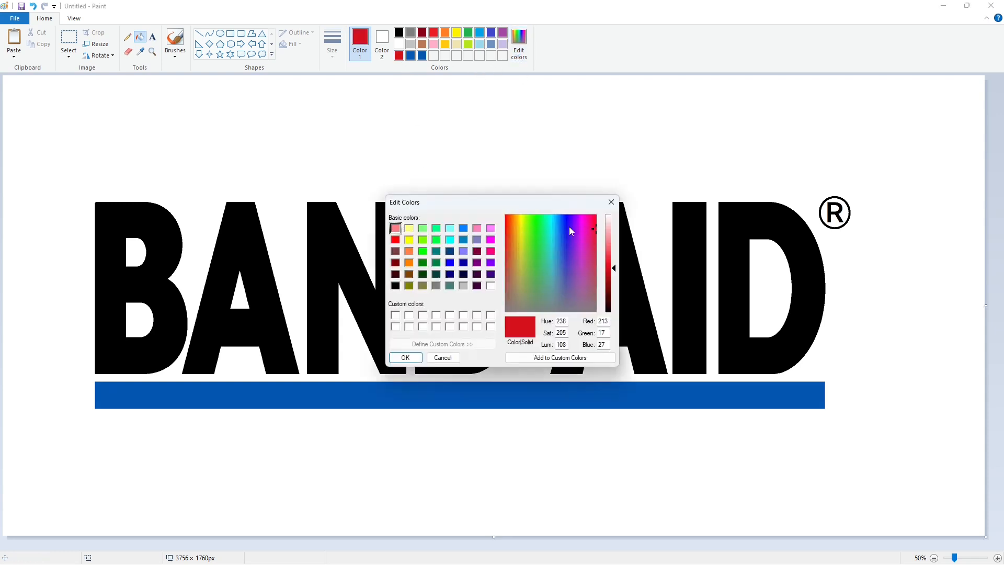
click(405, 357)
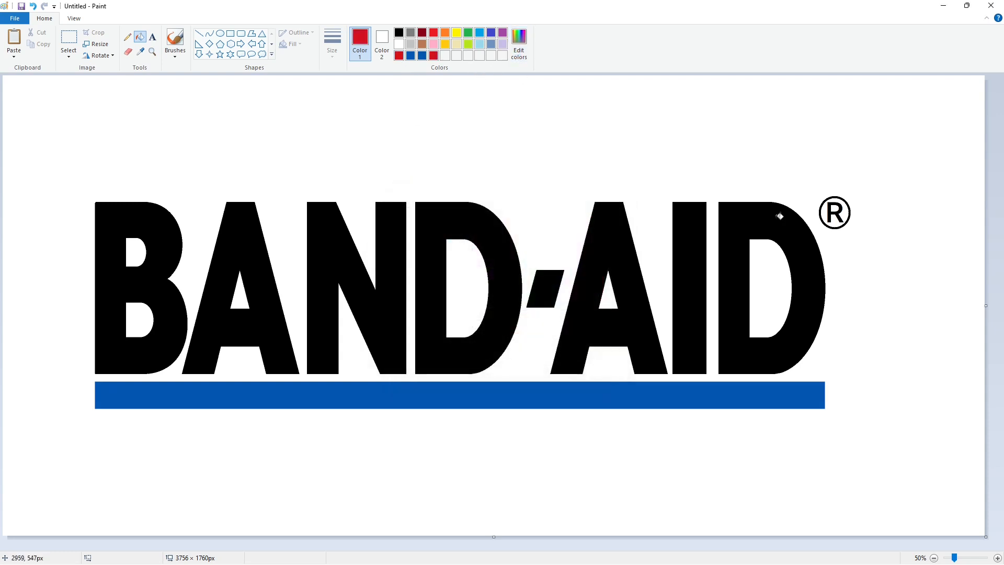
click(834, 212)
click(162, 238)
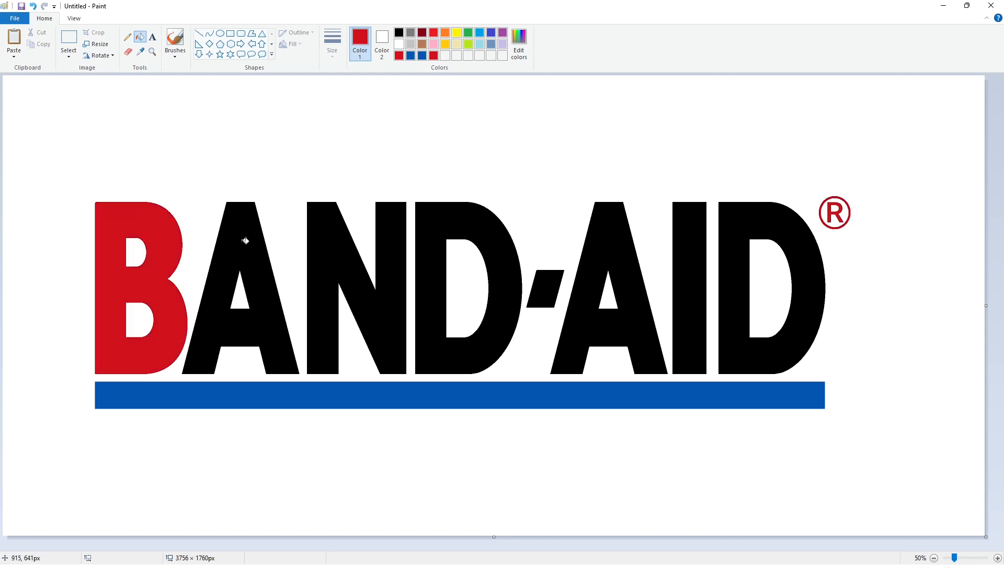
Step: Fill the remaining letters A, N, D, A, I, D and the hyphen with the custom red
click(244, 240)
click(330, 245)
click(440, 259)
click(541, 279)
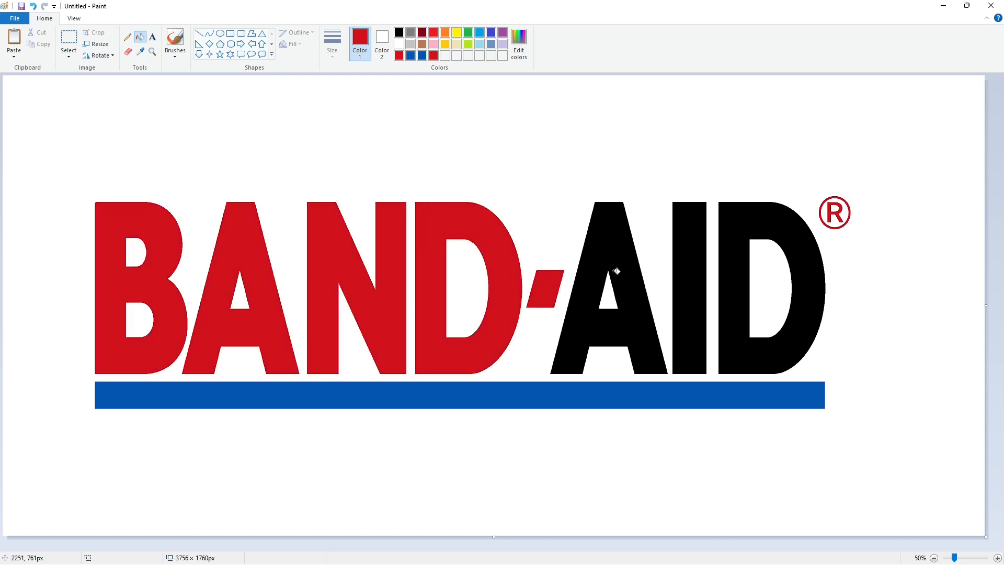
click(616, 271)
click(687, 270)
click(732, 273)
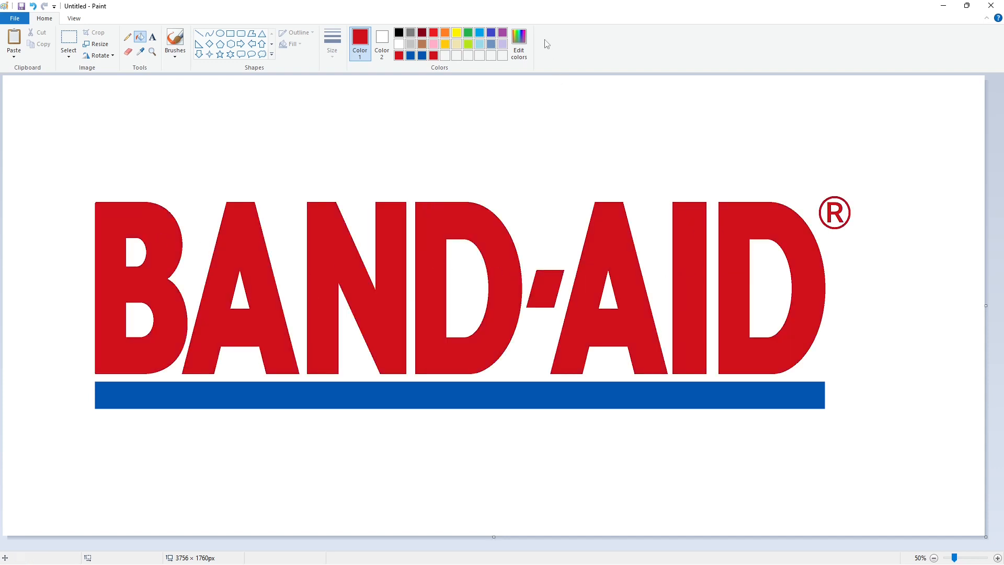